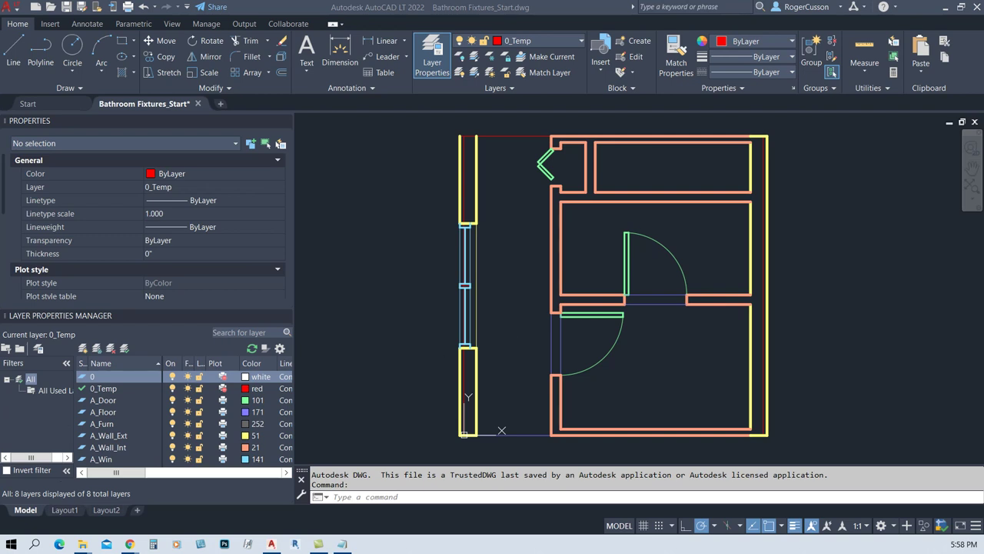
# Switch to Notepad and copy the MediaFire download link from the Share Link text file
pyautogui.hotkey('alt', 'Tab')
pyautogui.click(378, 77)
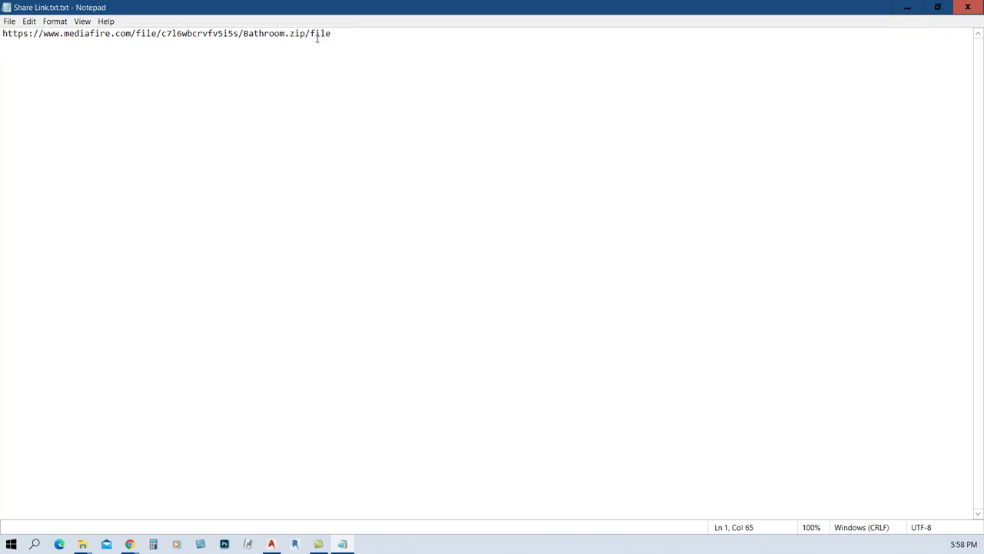
pyautogui.moveTo(335, 34); pyautogui.dragTo(3, 34)
pyautogui.hotkey('ctrl', 'c')
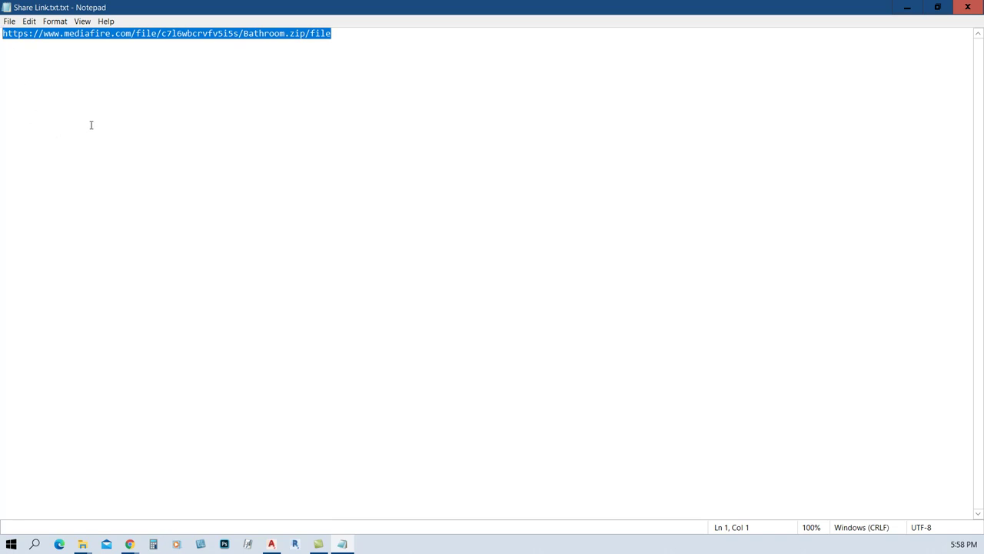
# Switch to Chrome and download Bathroom.zip from the copied MediaFire link
pyautogui.click(907, 7)
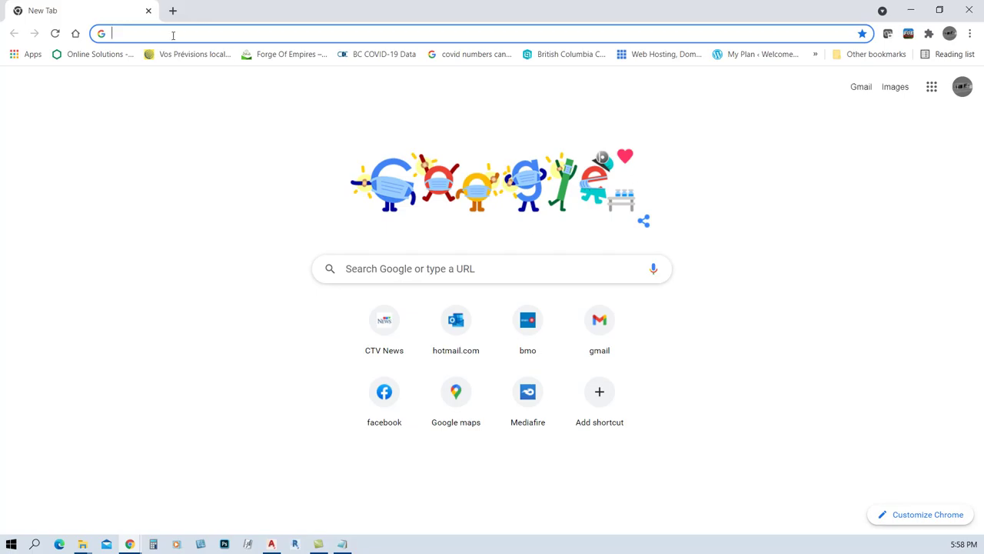
pyautogui.hotkey('ctrl', 'v')
pyautogui.press('Return')
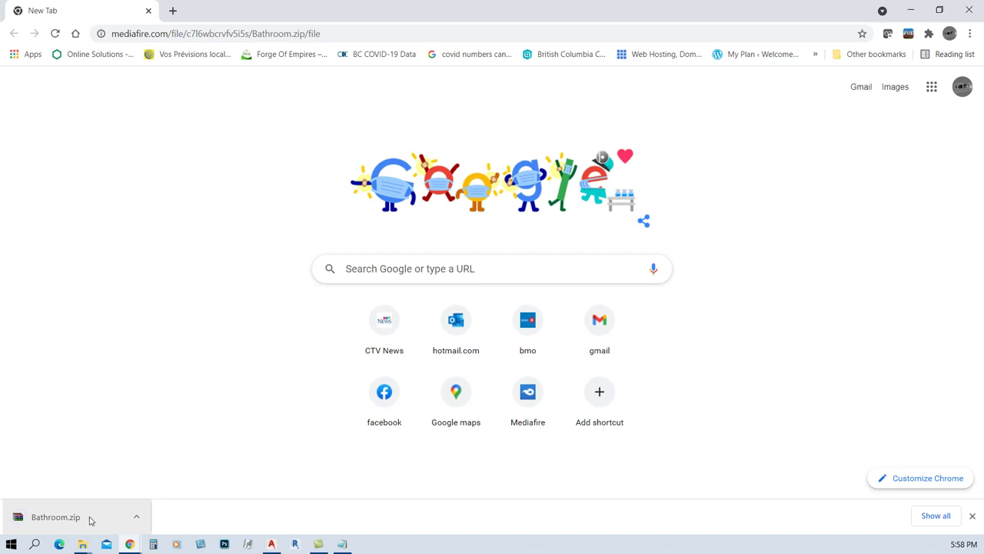
# Locate the downloaded Bathroom.zip in its folder and place a copy on the desktop
pyautogui.rightClick(97, 520)
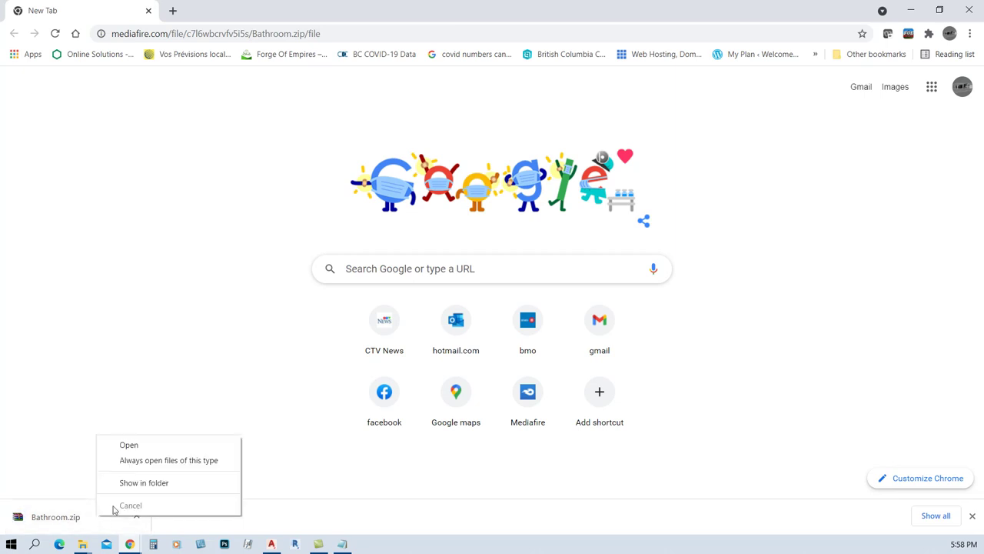
pyautogui.click(143, 484)
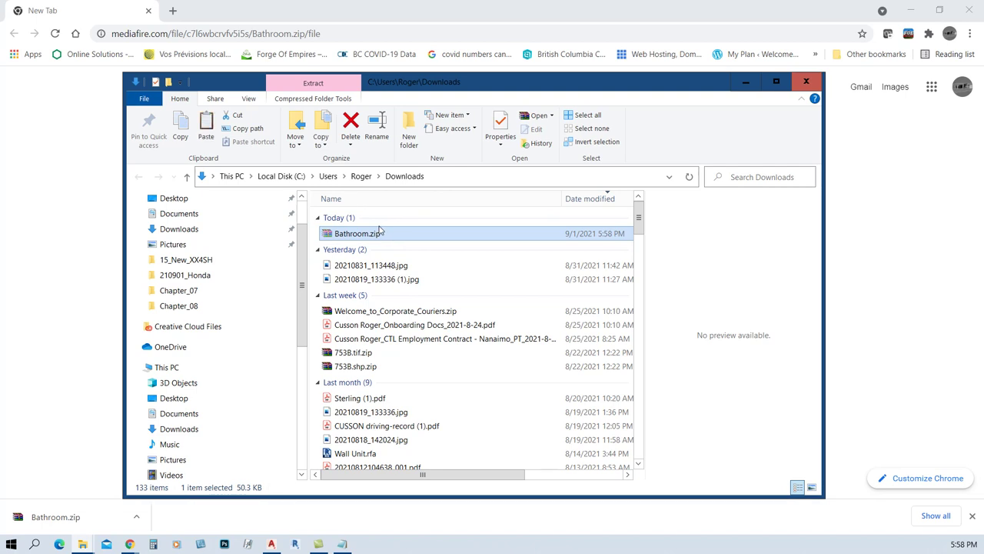
pyautogui.click(746, 82)
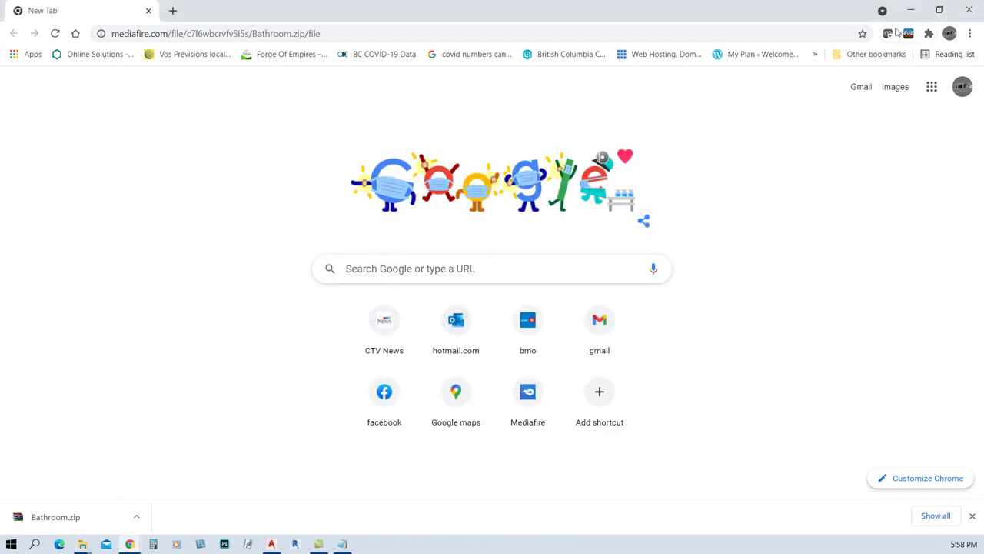
pyautogui.click(909, 10)
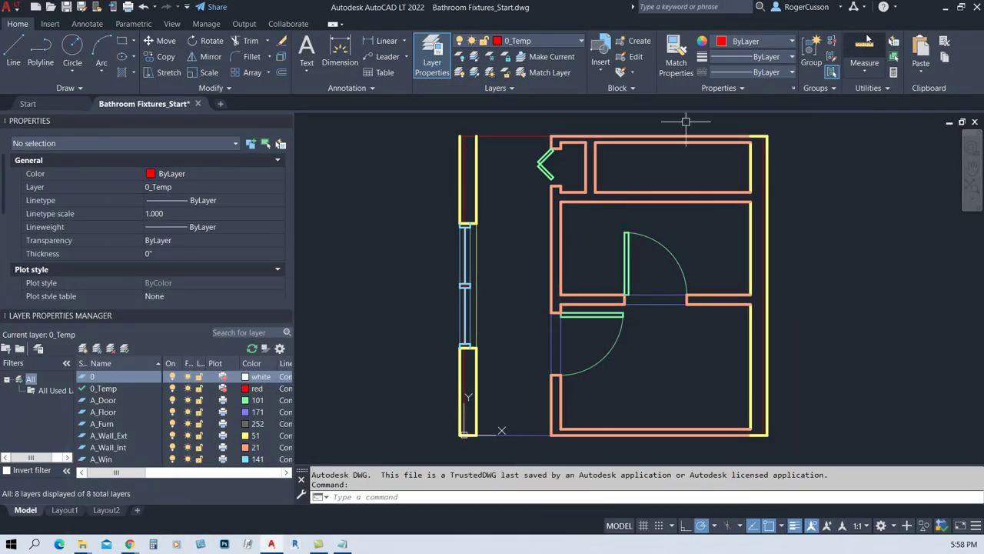
pyautogui.click(946, 8)
pyautogui.rightClick(334, 297)
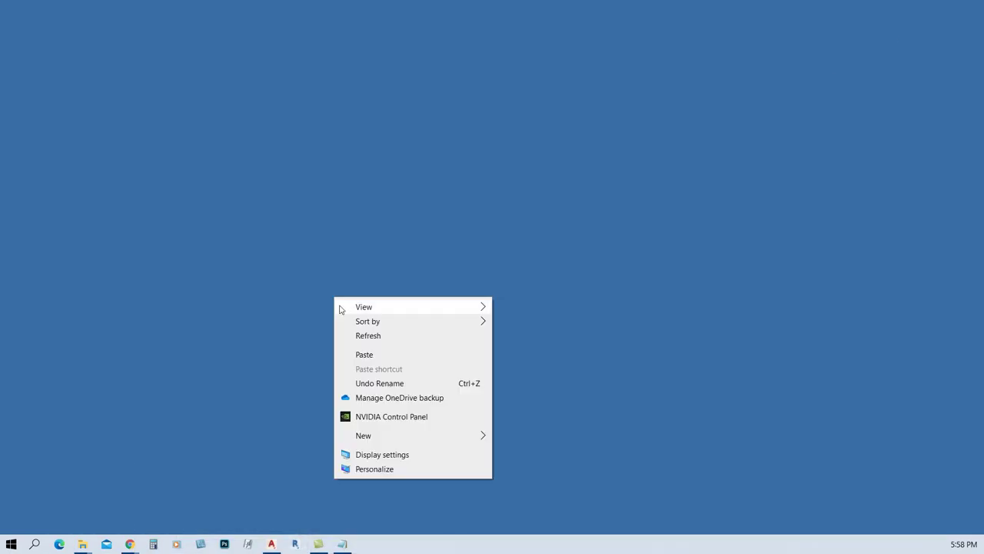
pyautogui.click(366, 356)
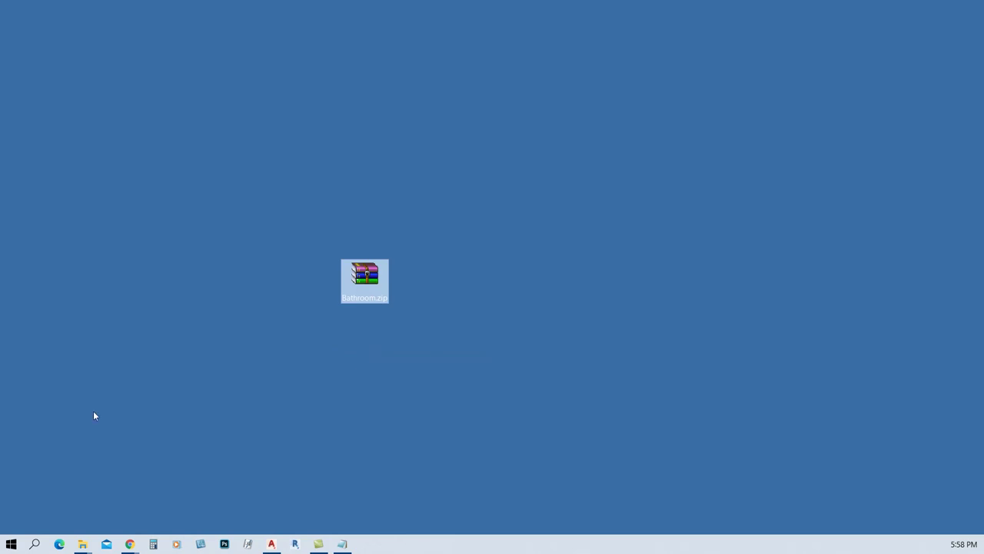
pyautogui.click(151, 366)
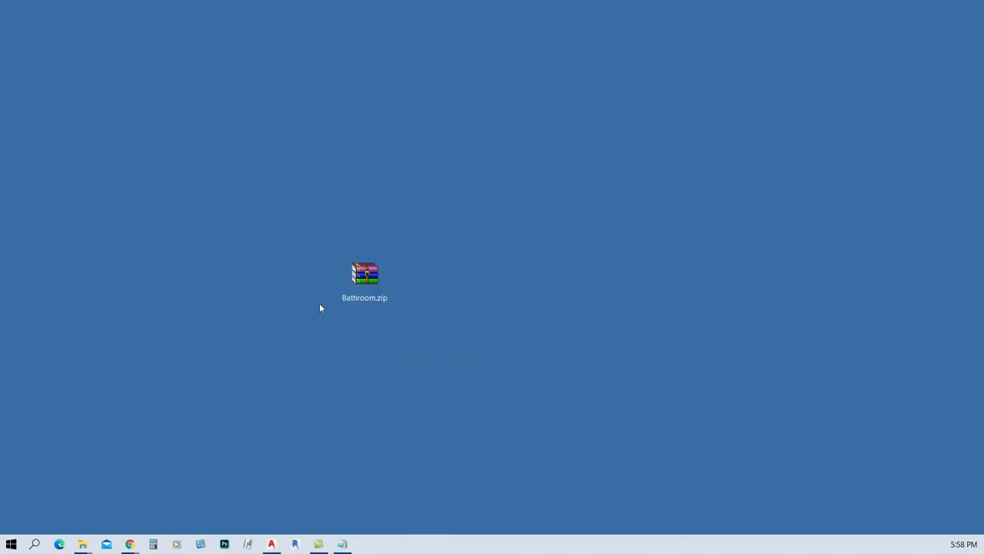
# Extract Bathroom.zip on the desktop into a Bathroom folder and copy the Bathroom subfolder inside it
pyautogui.click(350, 289)
pyautogui.rightClick(351, 290)
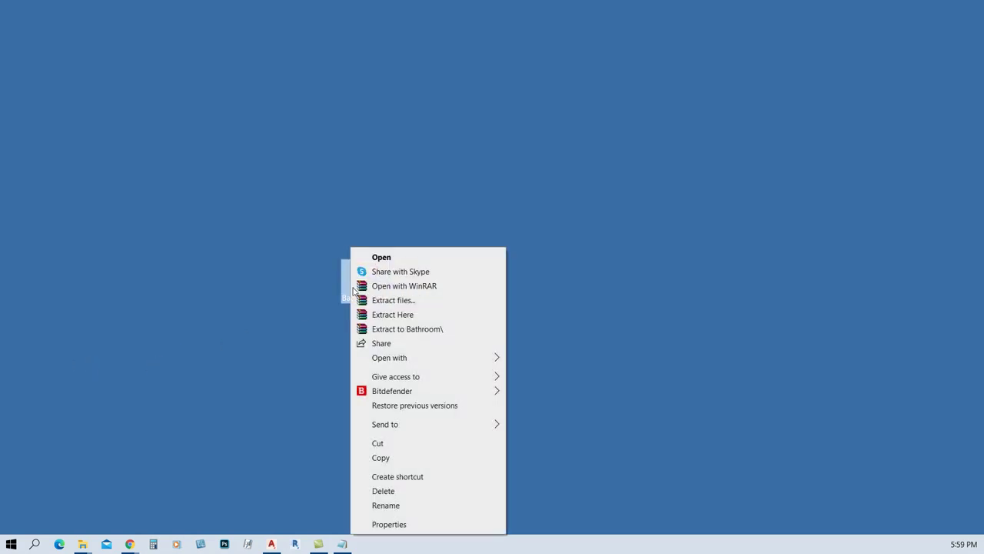
pyautogui.click(420, 329)
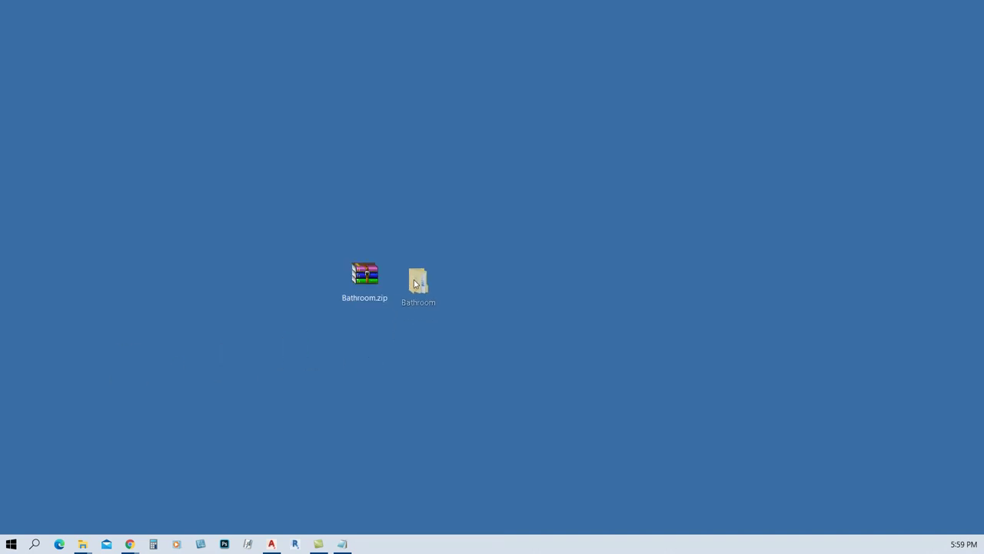
pyautogui.doubleClick(418, 286)
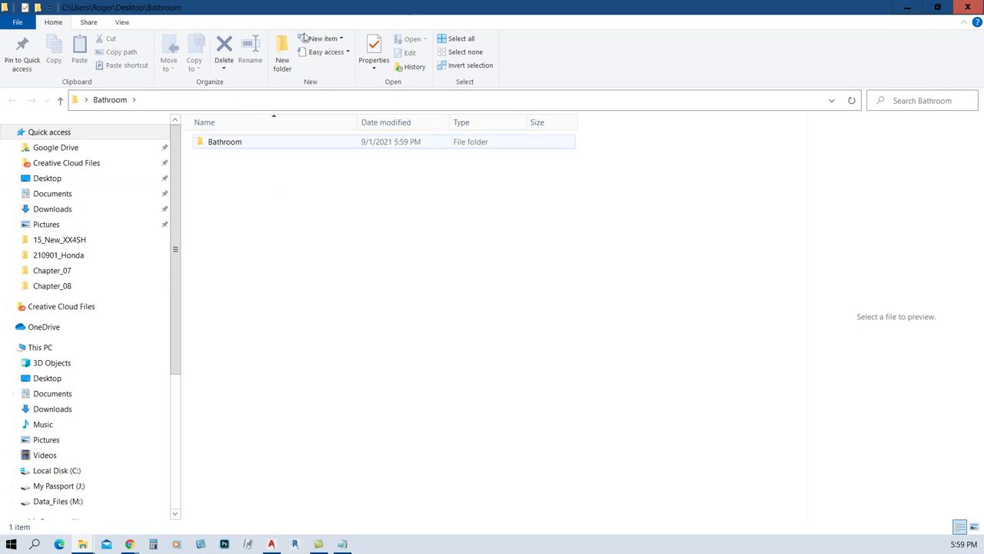
pyautogui.click(217, 143)
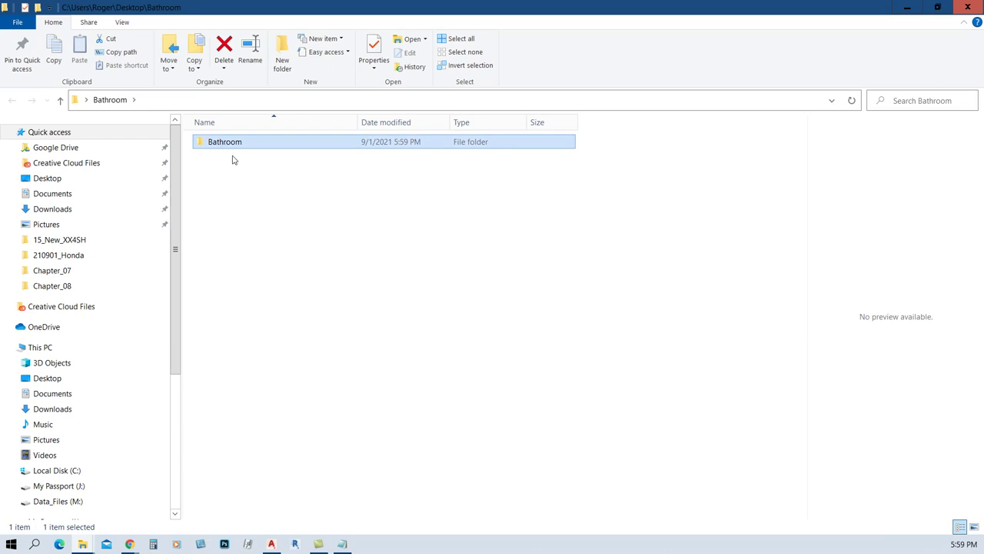
pyautogui.hotkey('ctrl', 'c')
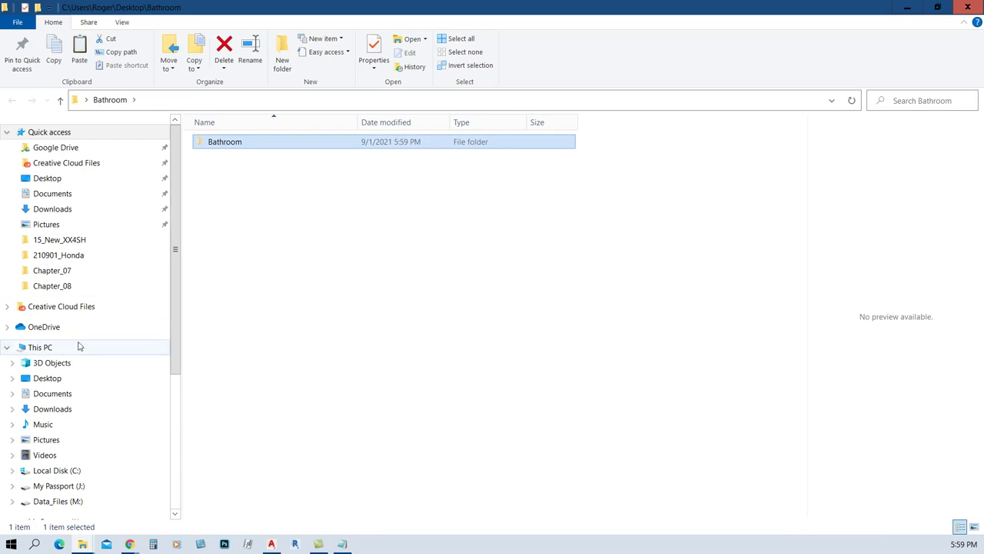
# Create a folder named Symbols on Local Disk (C:) and open it
pyautogui.click(43, 472)
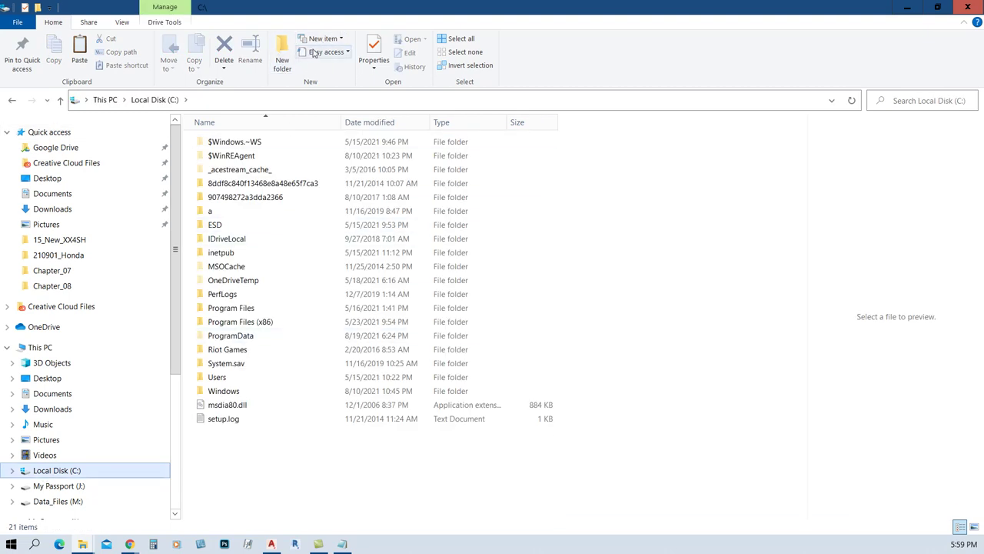
pyautogui.click(283, 64)
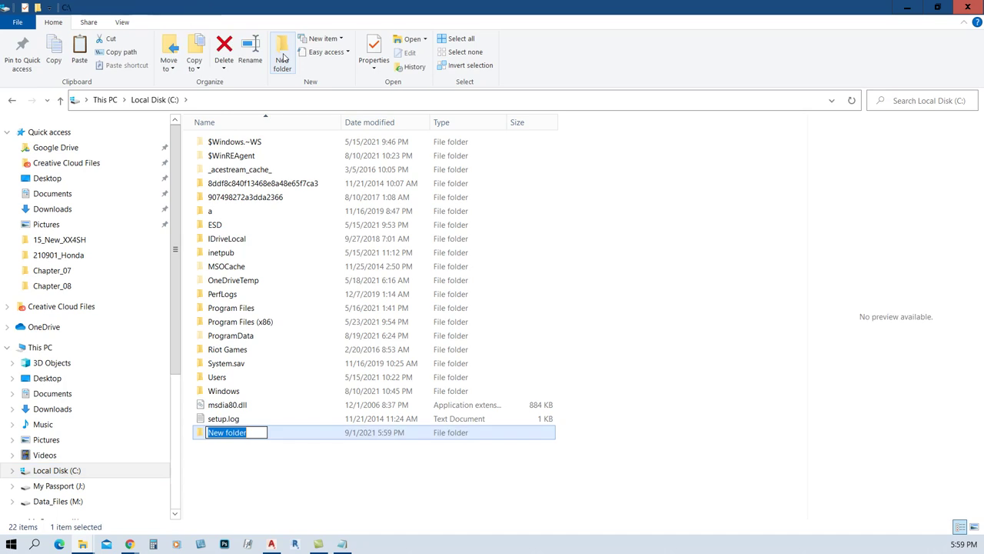
pyautogui.write('Symbols')
pyautogui.press('Return')
pyautogui.press('Return')
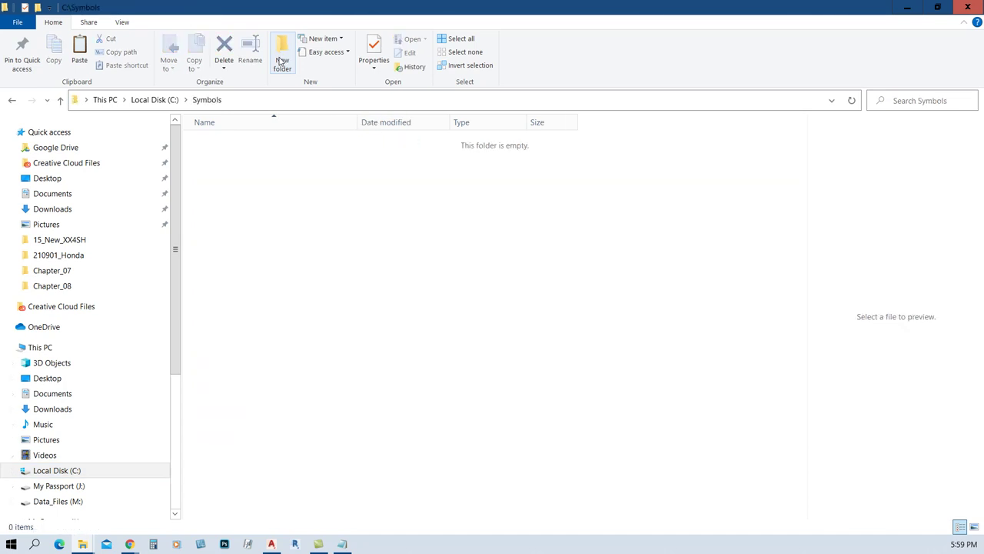
# Paste the copied Bathroom folder into C:\Symbols and open it to view its drawing files
pyautogui.rightClick(204, 193)
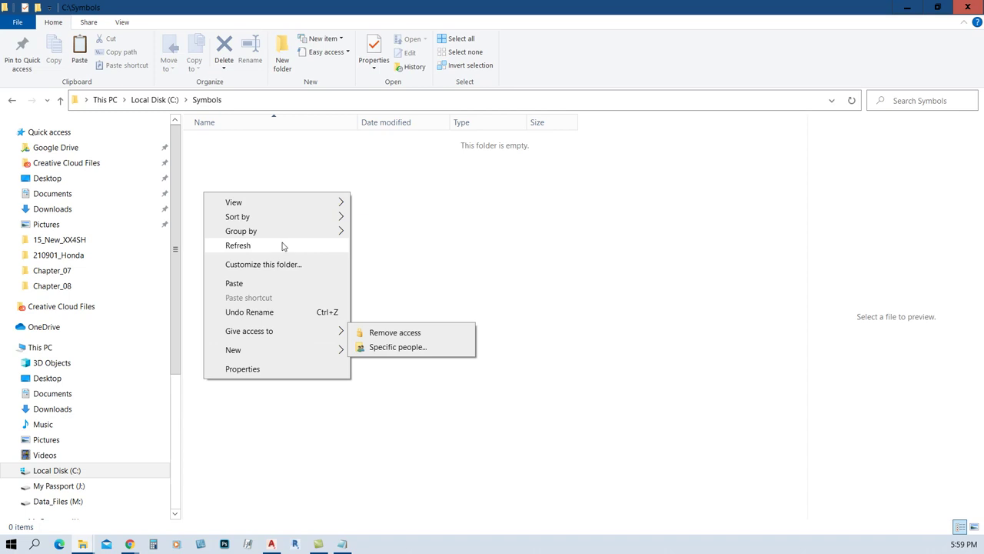
pyautogui.click(267, 284)
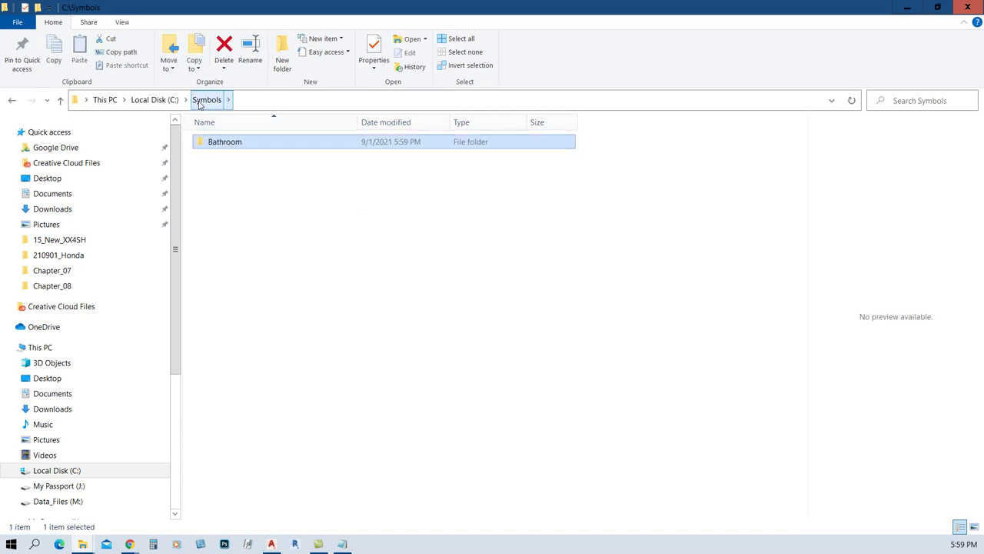
pyautogui.doubleClick(216, 145)
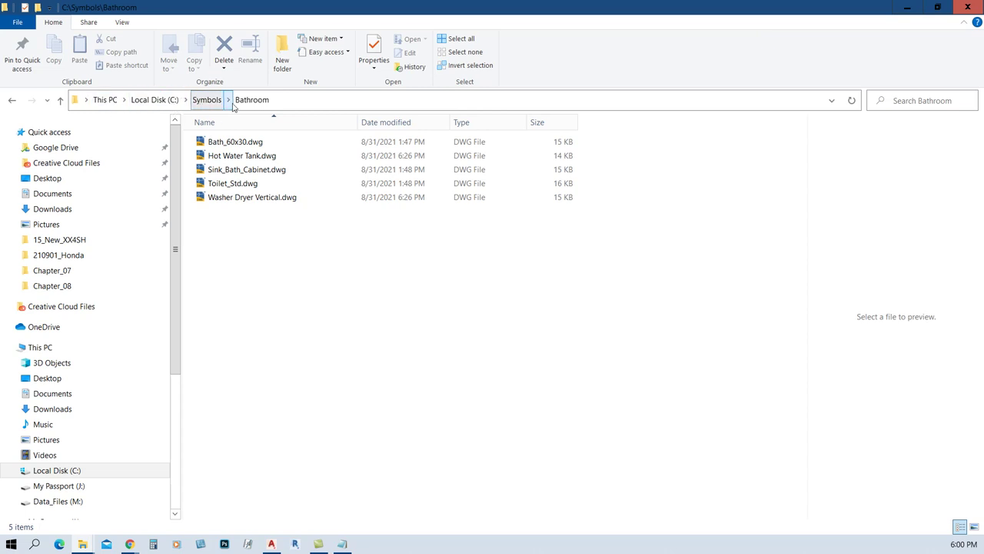
# Switch to AutoCAD, open the Blocks palette with the Insert command and keep it docked beside the drawing
pyautogui.click(912, 9)
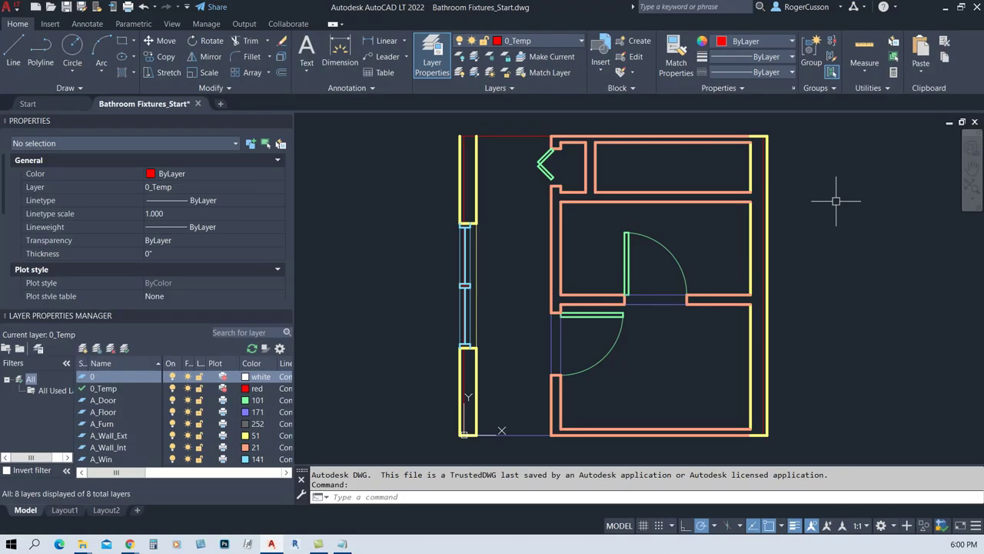
pyautogui.moveTo(835, 204); pyautogui.dragTo(769, 203, button='middle')
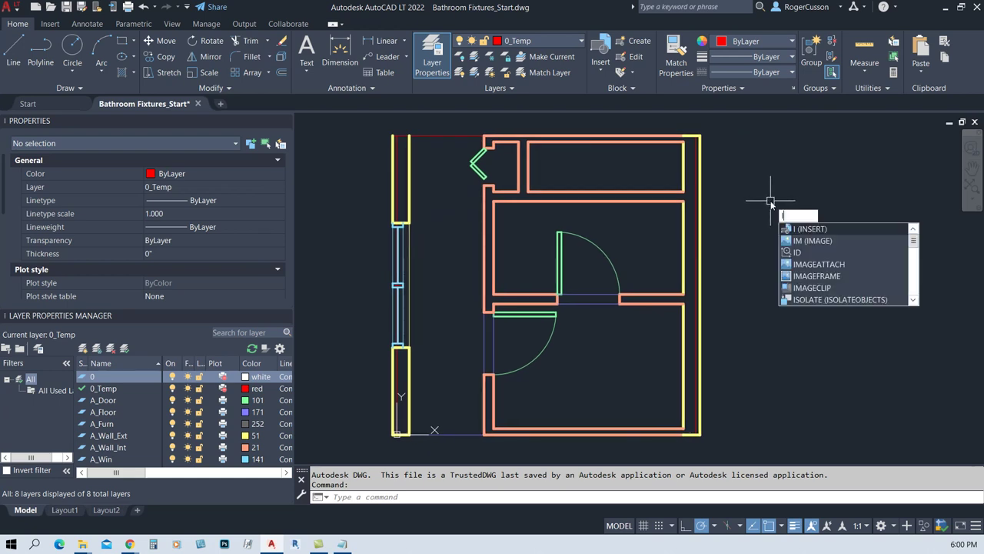
pyautogui.press('Return')
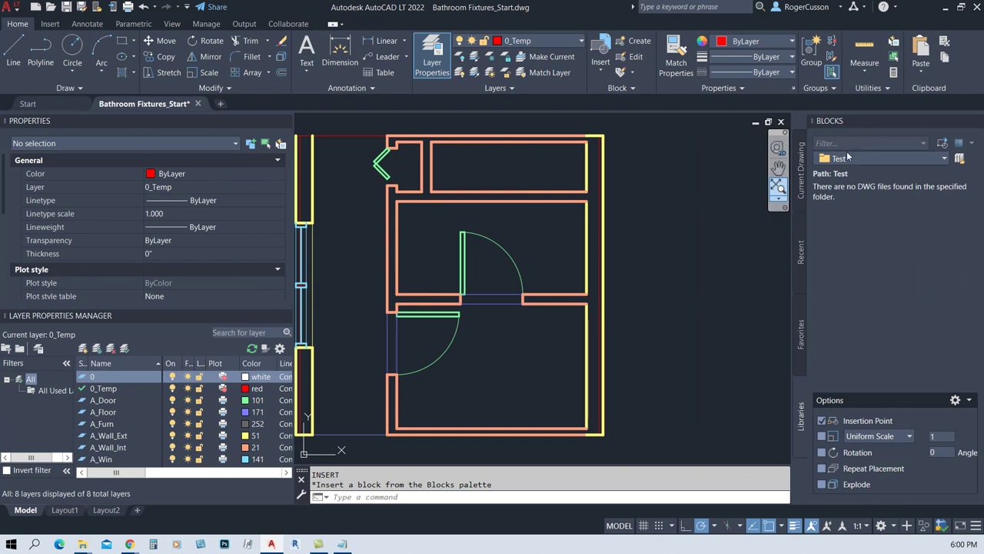
pyautogui.moveTo(813, 123)
pyautogui.mouseDown()
pyautogui.moveTo(539, 213)
pyautogui.moveTo(495, 173)
pyautogui.mouseUp()
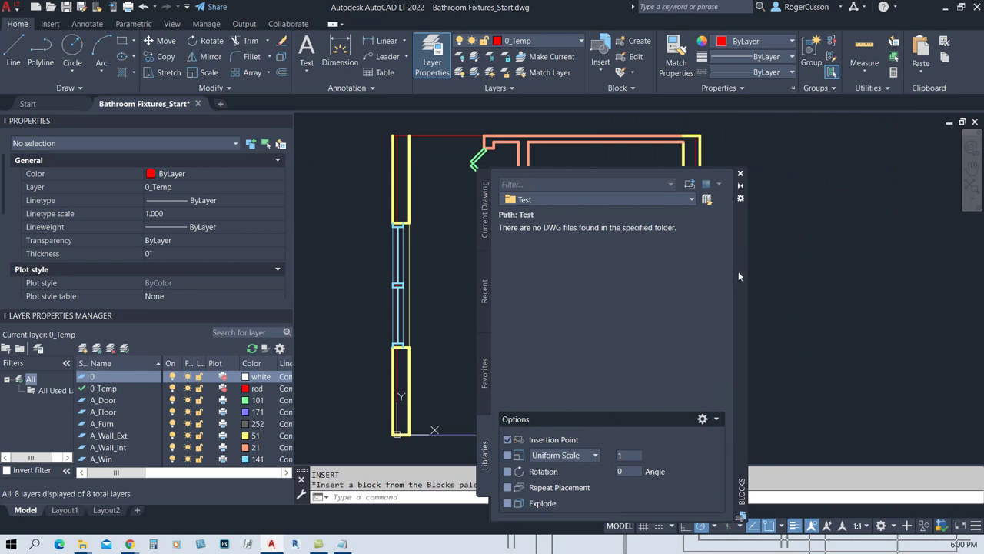
pyautogui.moveTo(739, 273)
pyautogui.mouseDown()
pyautogui.moveTo(981, 221)
pyautogui.moveTo(957, 231)
pyautogui.mouseUp()
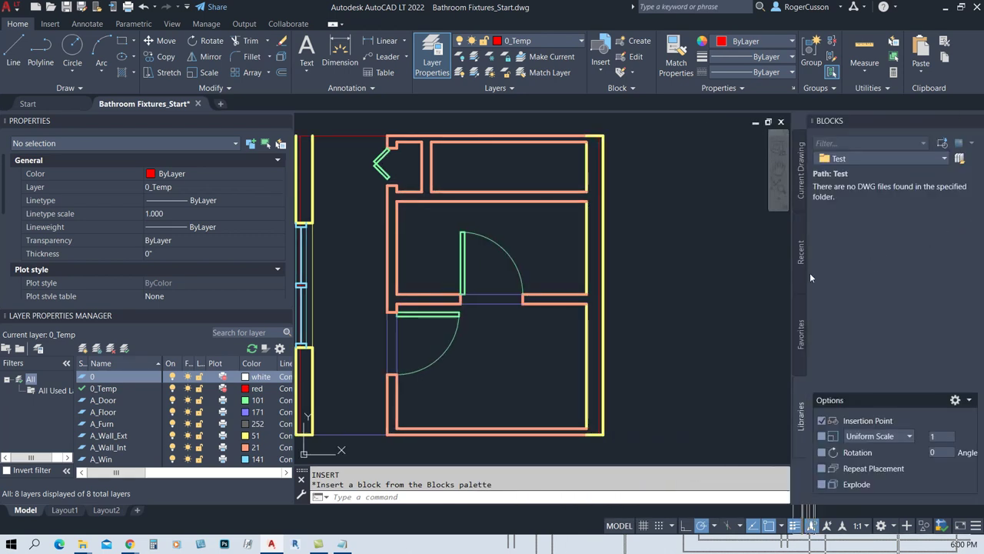
pyautogui.moveTo(679, 290); pyautogui.dragTo(756, 294, button='middle')
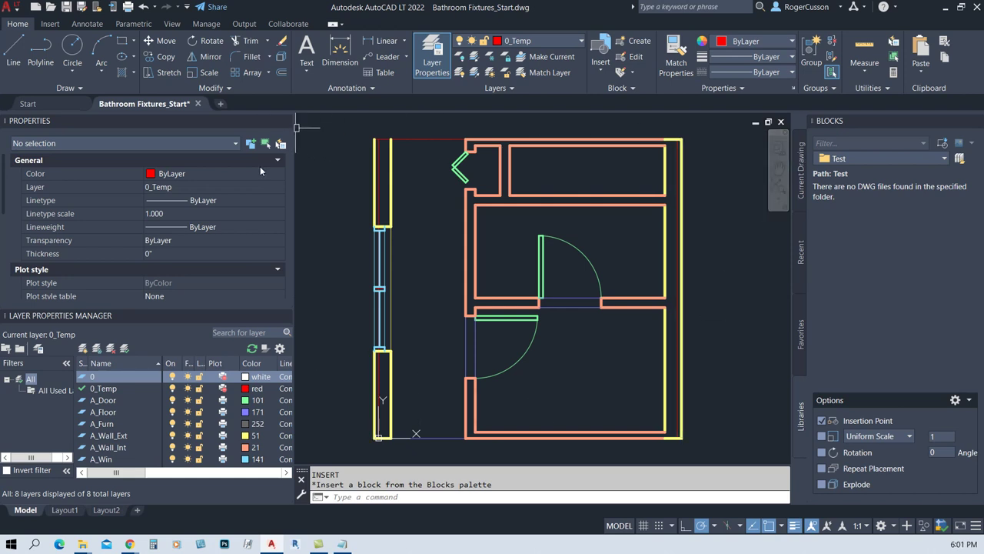
# Try inserting the Dresser block from the current drawing's blocks beside the floor plan, and erase it
pyautogui.click(801, 178)
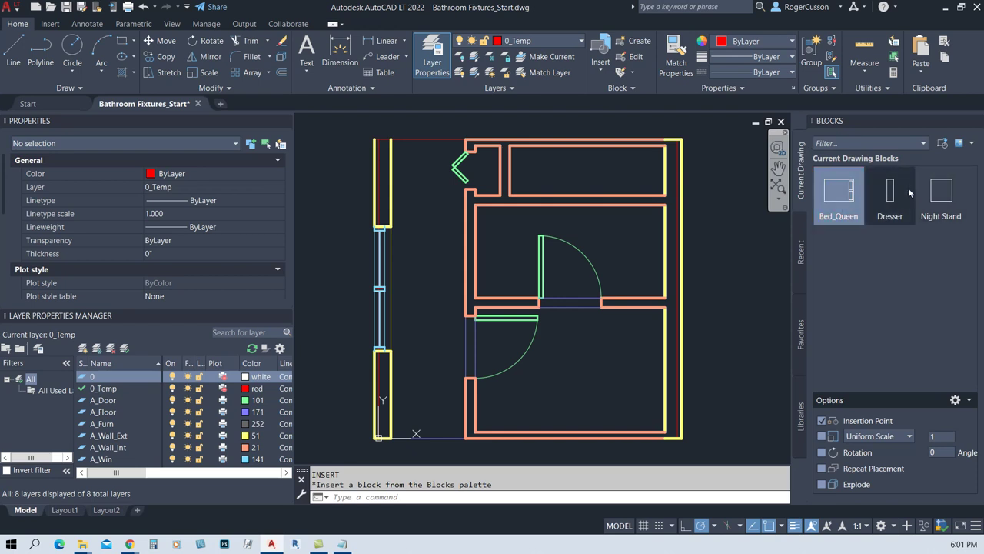
pyautogui.moveTo(844, 194)
pyautogui.moveTo(895, 203)
pyautogui.click(889, 195)
pyautogui.click(717, 397)
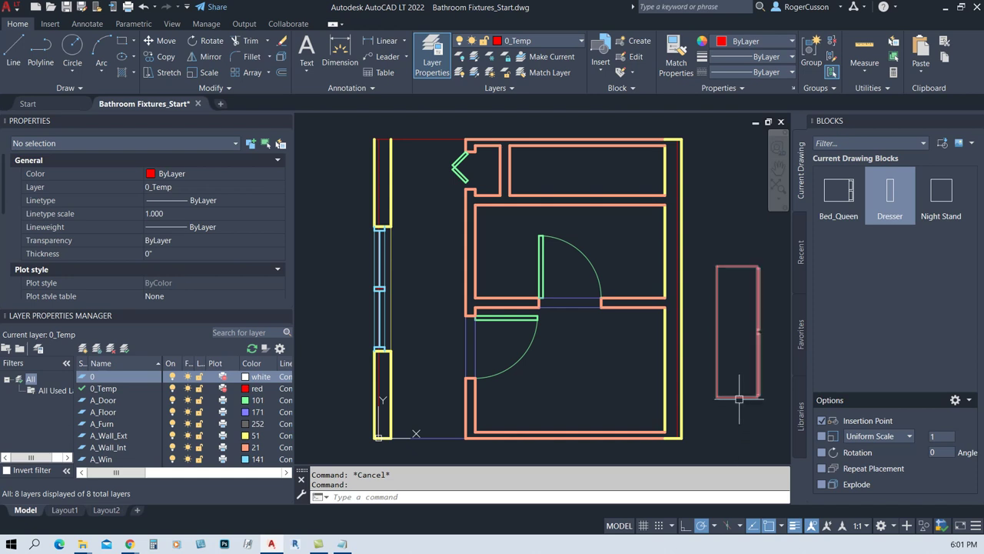
pyautogui.click(738, 401)
pyautogui.press('Delete')
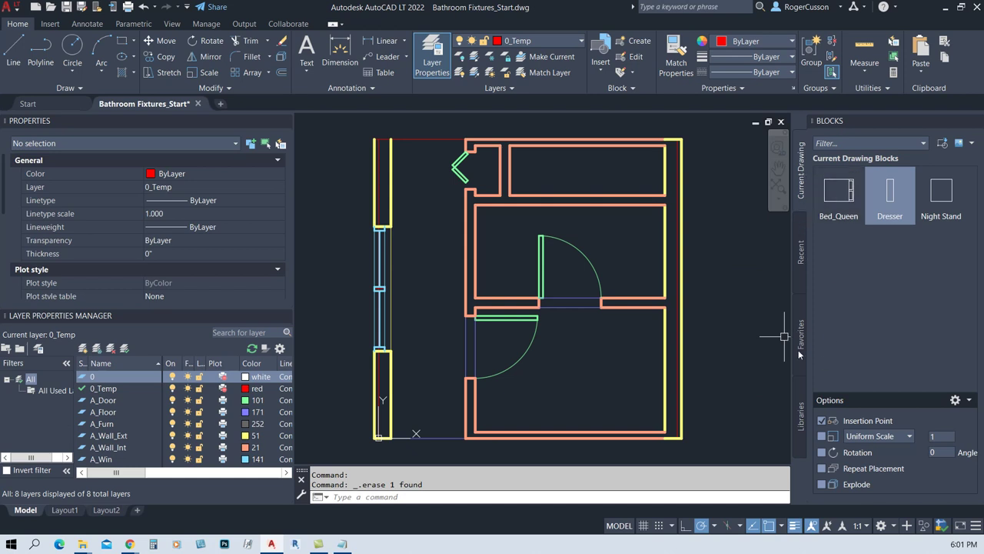
# Start choosing a block library folder in the Blocks palette and browse through This PC to Local Disk (C:)
pyautogui.click(800, 430)
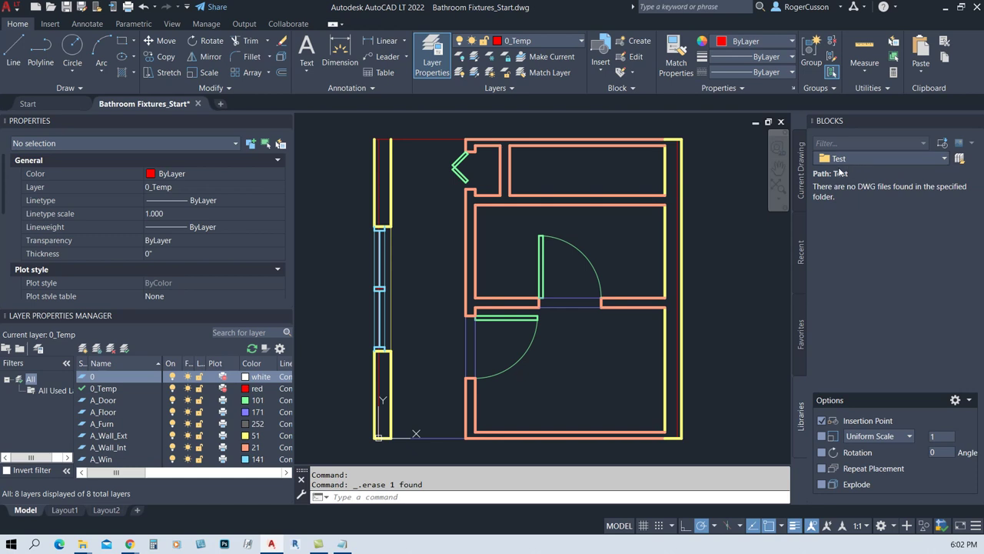
pyautogui.click(960, 159)
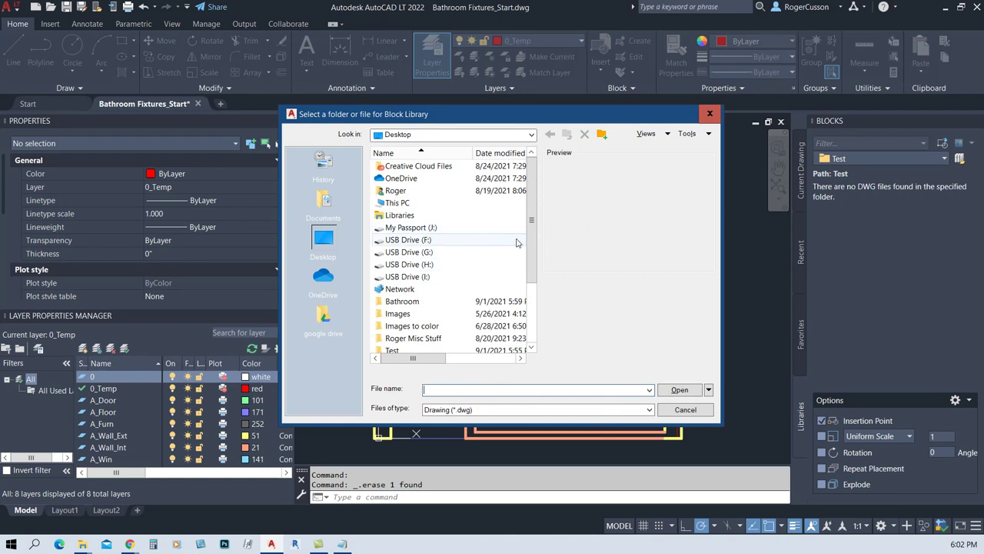
pyautogui.moveTo(528, 244); pyautogui.dragTo(529, 220)
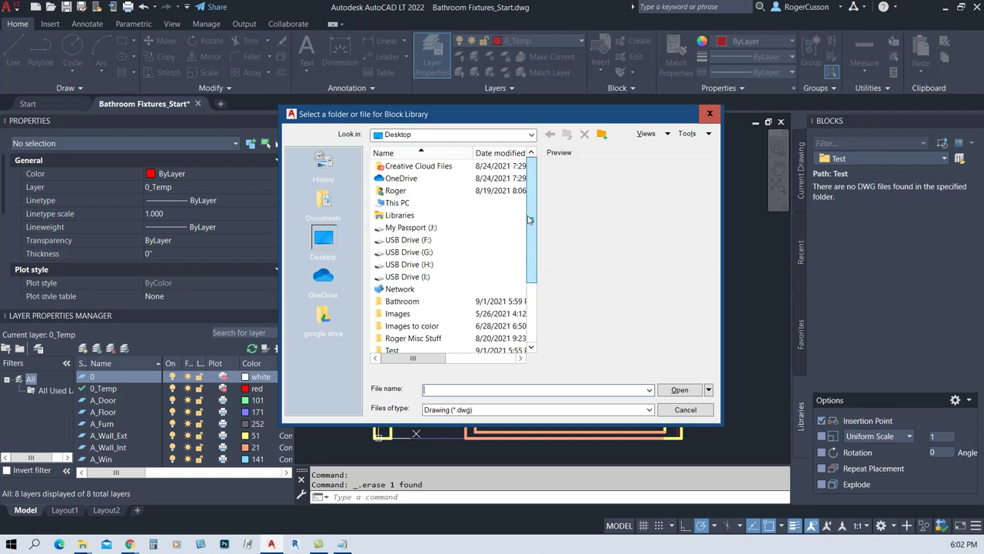
pyautogui.doubleClick(428, 203)
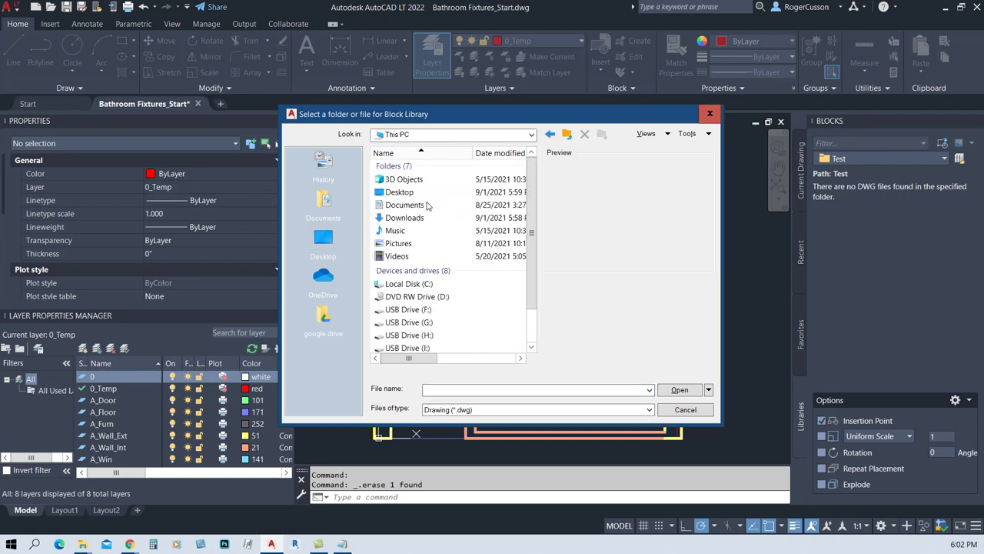
pyautogui.click(414, 283)
pyautogui.click(414, 284)
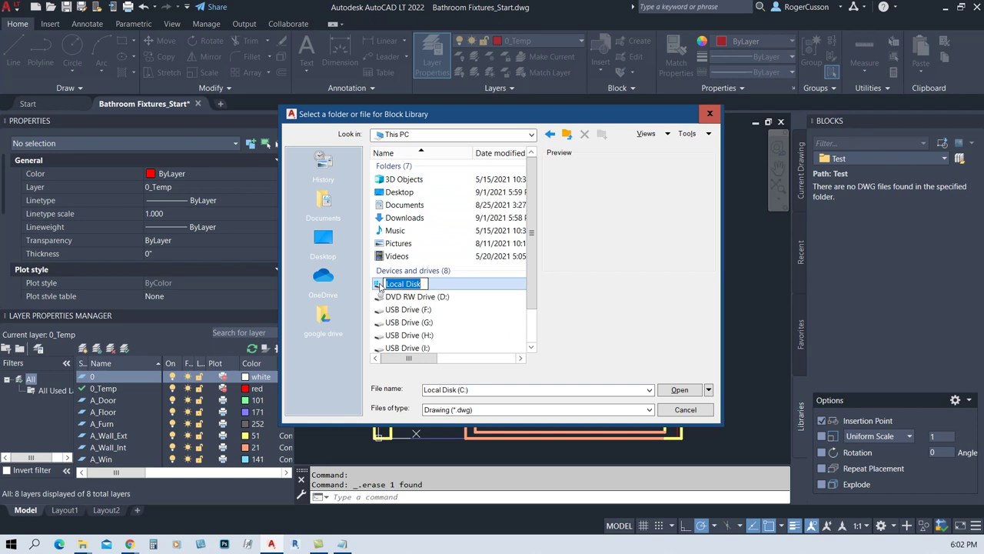
pyautogui.click(380, 285)
pyautogui.doubleClick(380, 285)
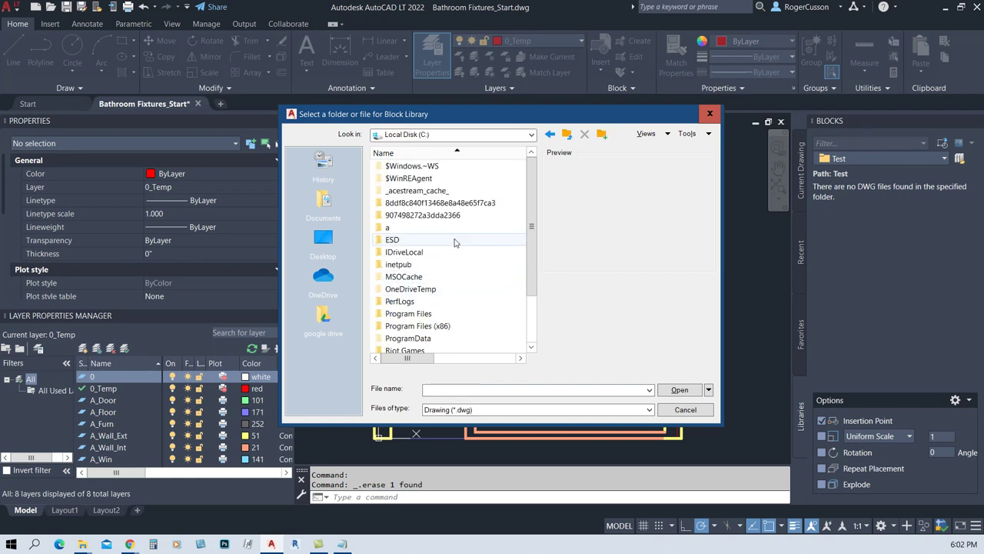
# Load the Bathroom folder inside C:\Symbols as the block library
pyautogui.scroll(-2, 438, 254)
pyautogui.scroll(-1, 439, 254)
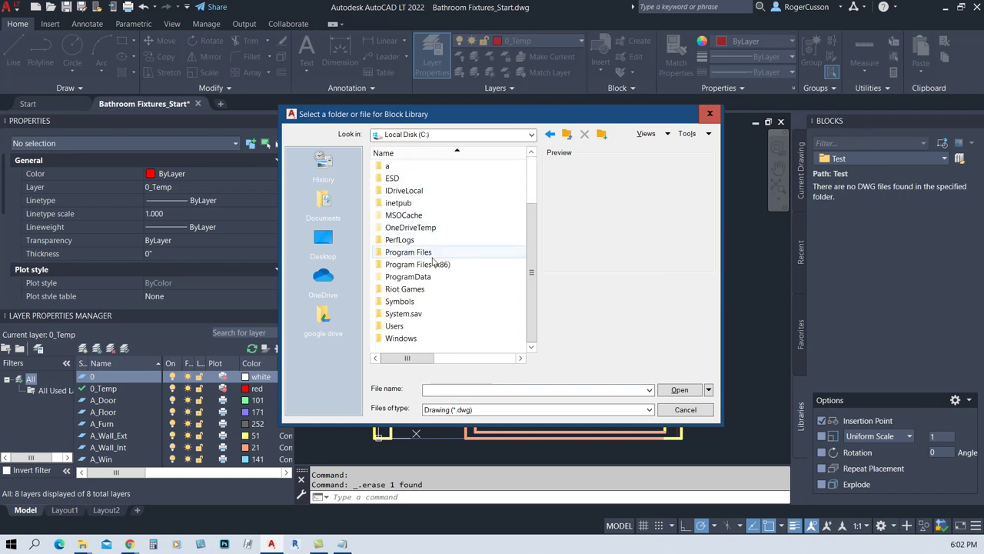
pyautogui.doubleClick(398, 303)
pyautogui.click(403, 167)
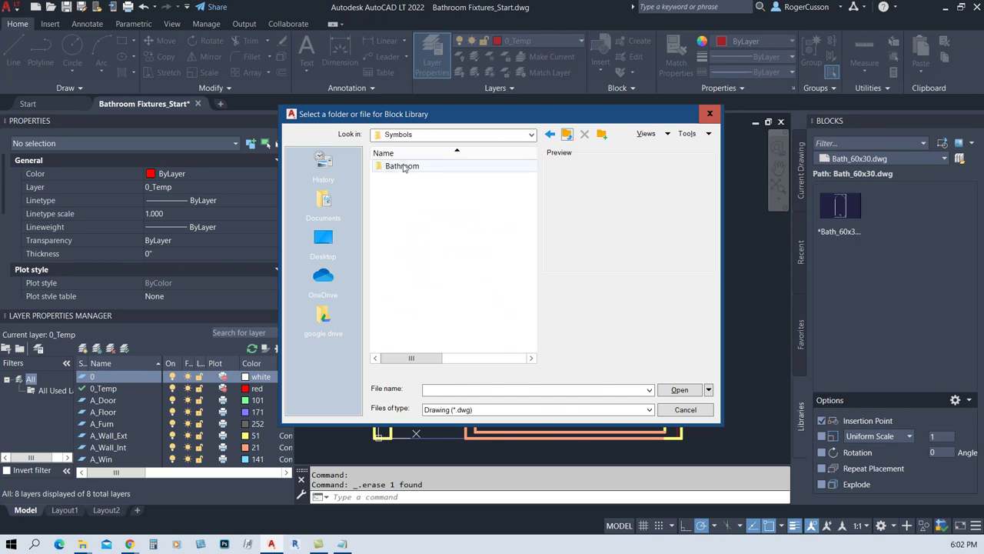
pyautogui.click(679, 390)
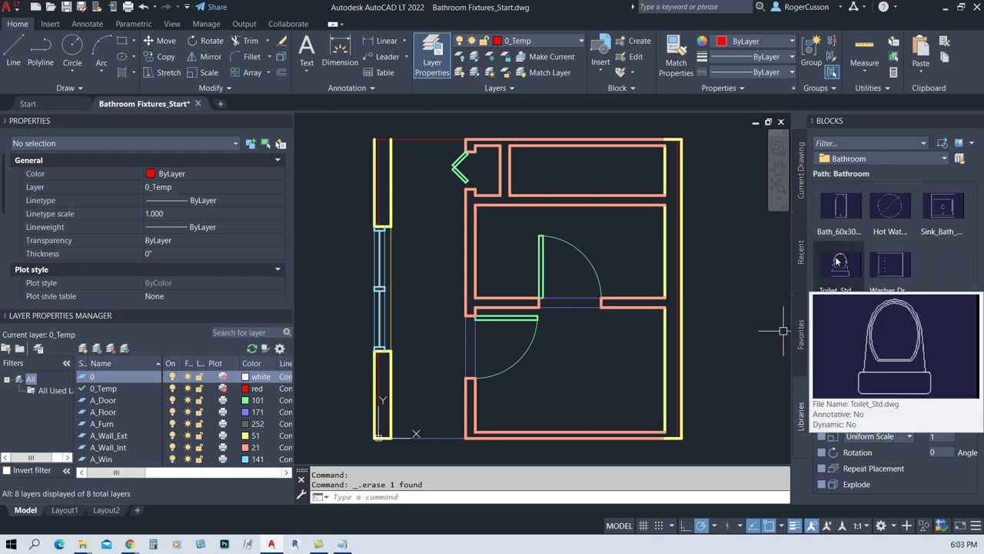
# Insert the Bath_60x30 block in the lower room and move its lower-right corner to the room's lower-right inside corner
pyautogui.click(841, 212)
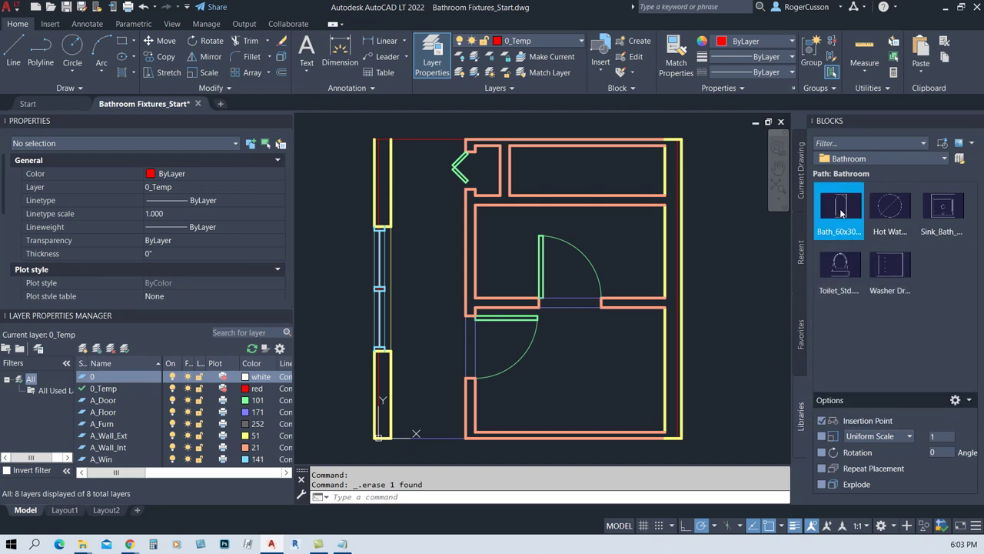
pyautogui.moveTo(838, 220); pyautogui.dragTo(600, 438)
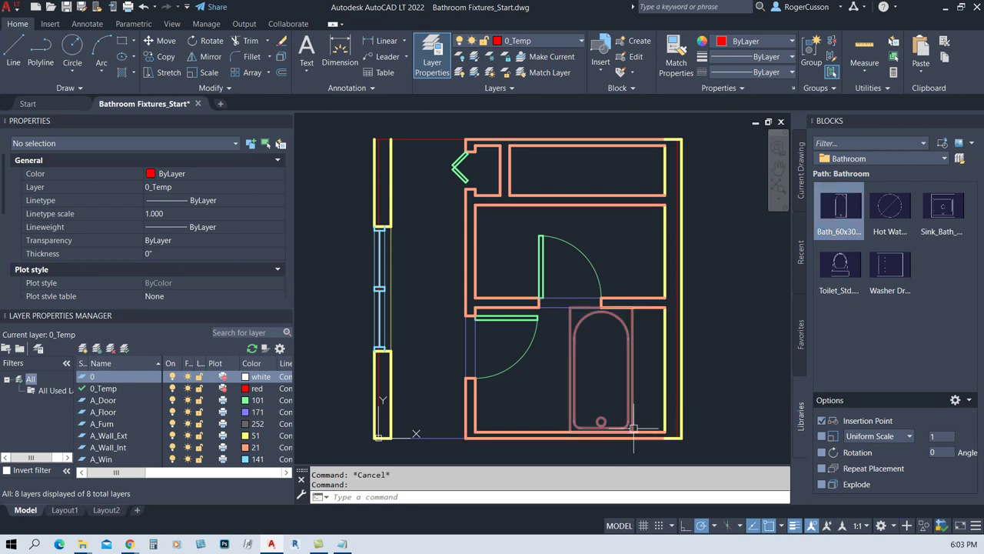
pyautogui.scroll(4, 632, 428)
pyautogui.write('M')
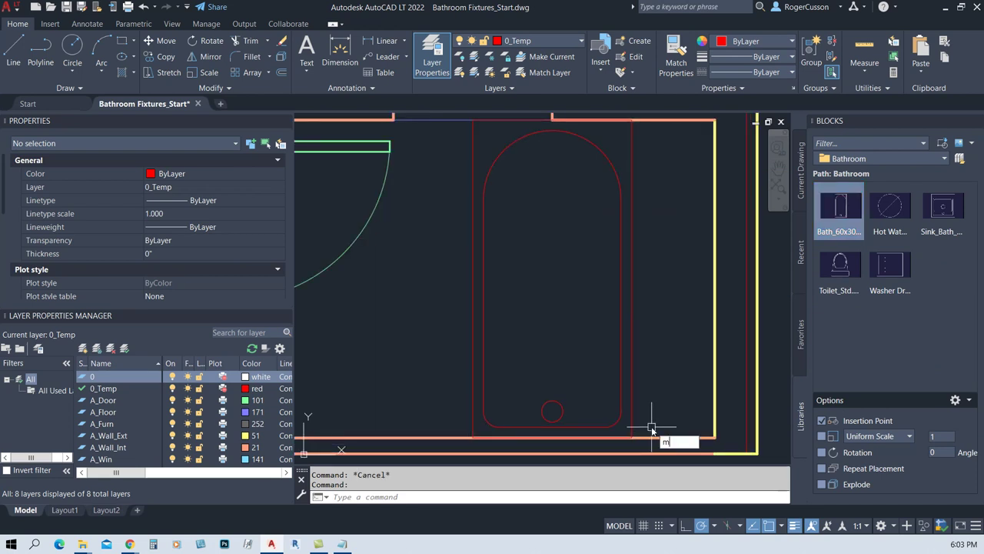
pyautogui.press('Return')
pyautogui.click(632, 419)
pyautogui.press('Return')
pyautogui.click(631, 437)
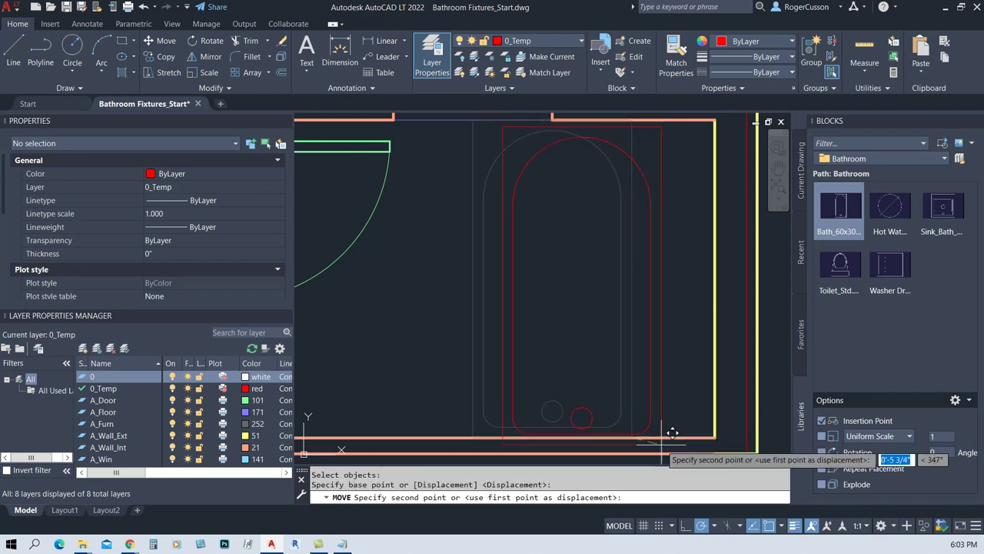
pyautogui.click(710, 437)
pyautogui.scroll(-3, 667, 441)
pyautogui.press('Escape')
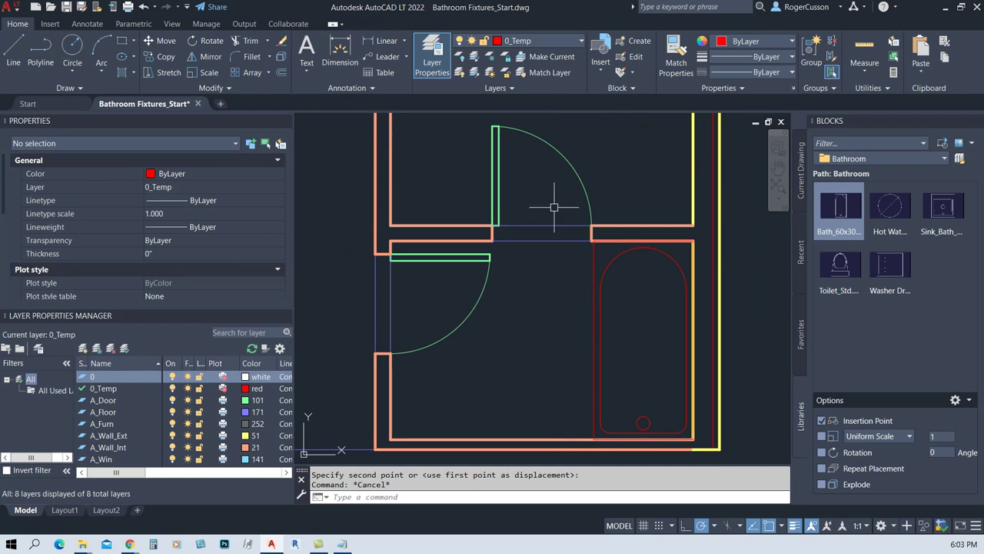
# Create a layer named A_Plumb with plotting turned on
pyautogui.click(541, 43)
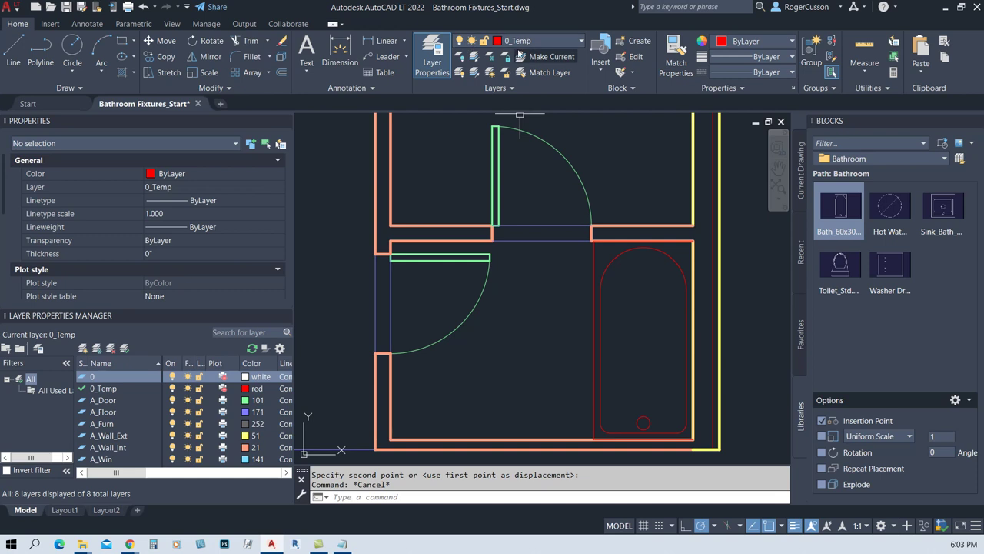
pyautogui.click(83, 350)
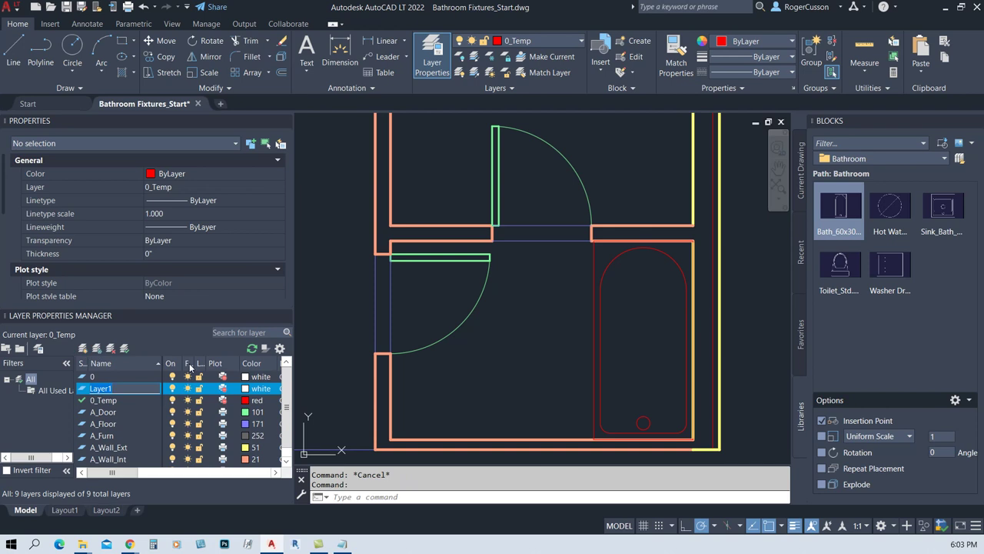
pyautogui.write('A_Plumb')
pyautogui.press('Return')
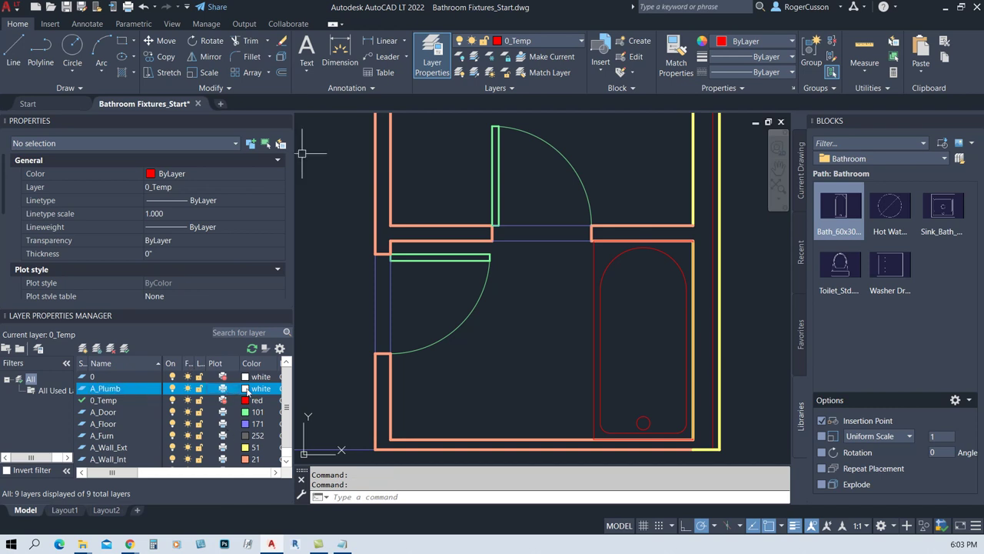
# Assign the bathtub to layer A_Plumb and set that layer's color to 171
pyautogui.click(244, 390)
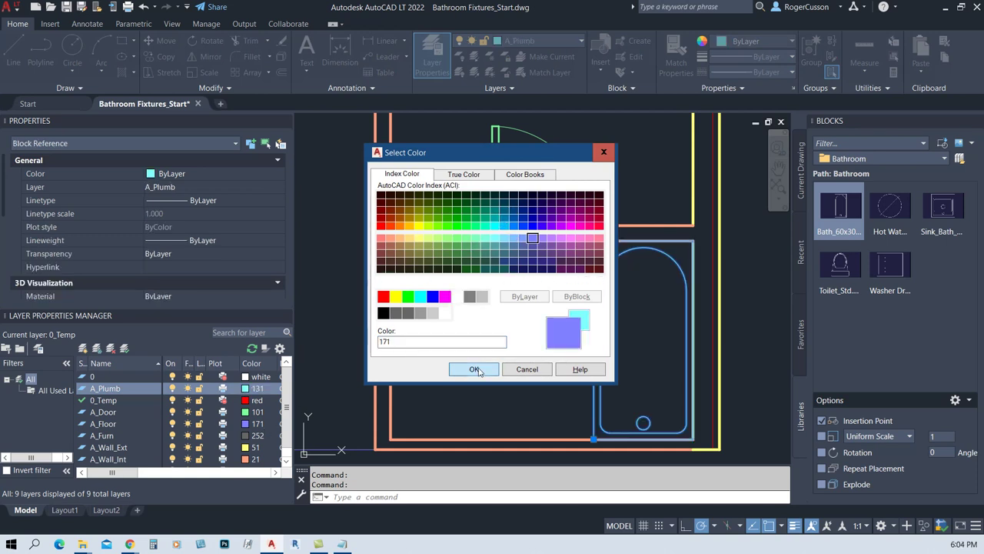
pyautogui.click(475, 369)
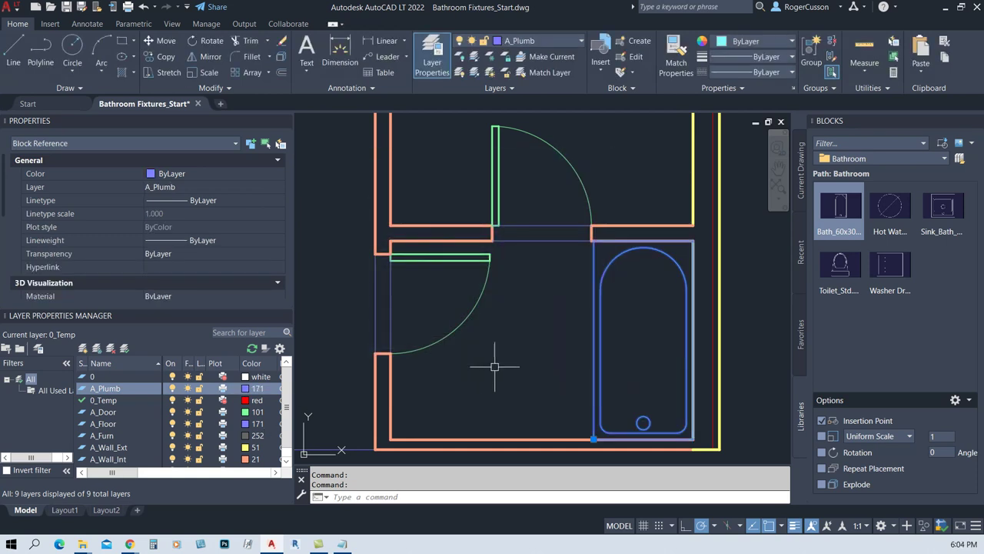
pyautogui.press('Escape')
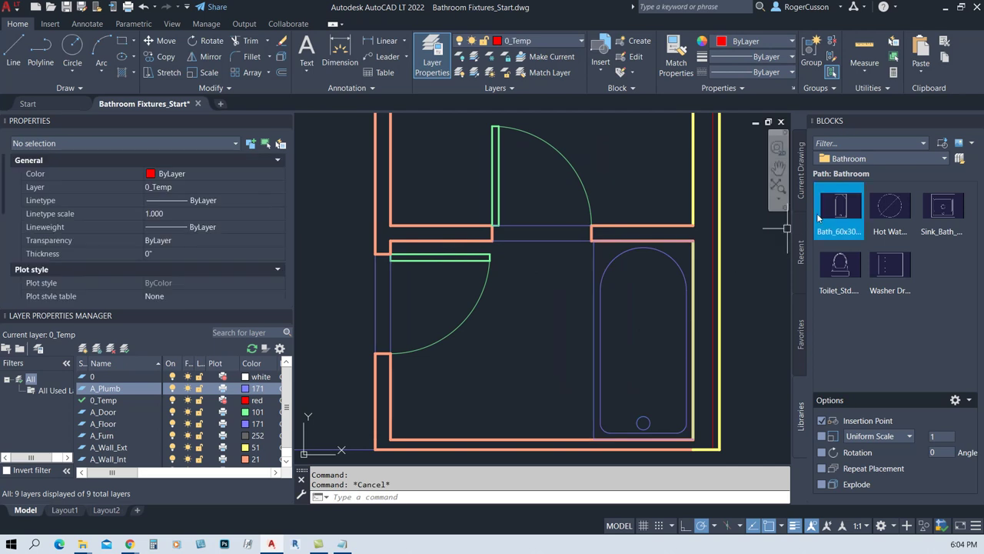
# Insert the bathroom sink block in the room's lower-left corner and the Toilet_Std block between the sink and the bathtub
pyautogui.click(943, 217)
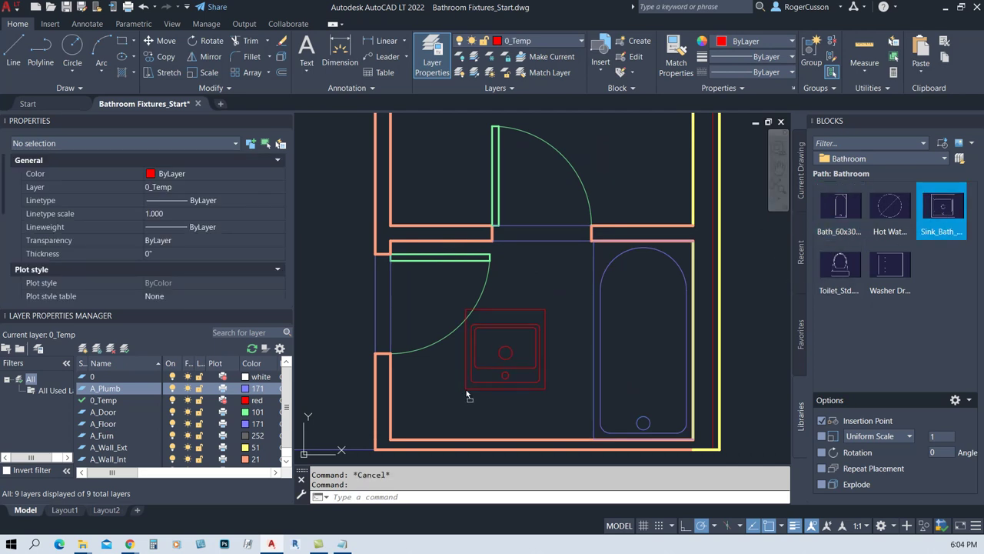
pyautogui.click(389, 438)
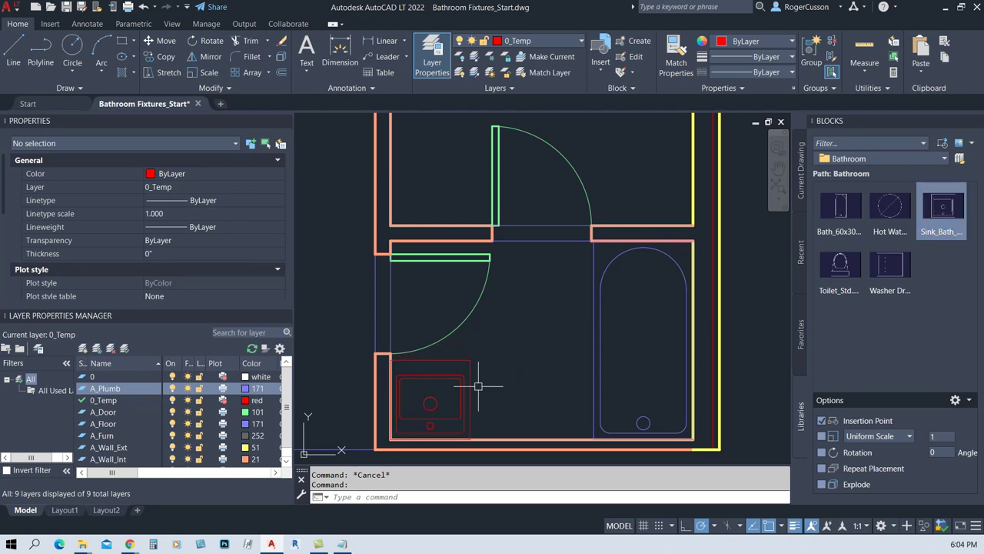
pyautogui.click(846, 272)
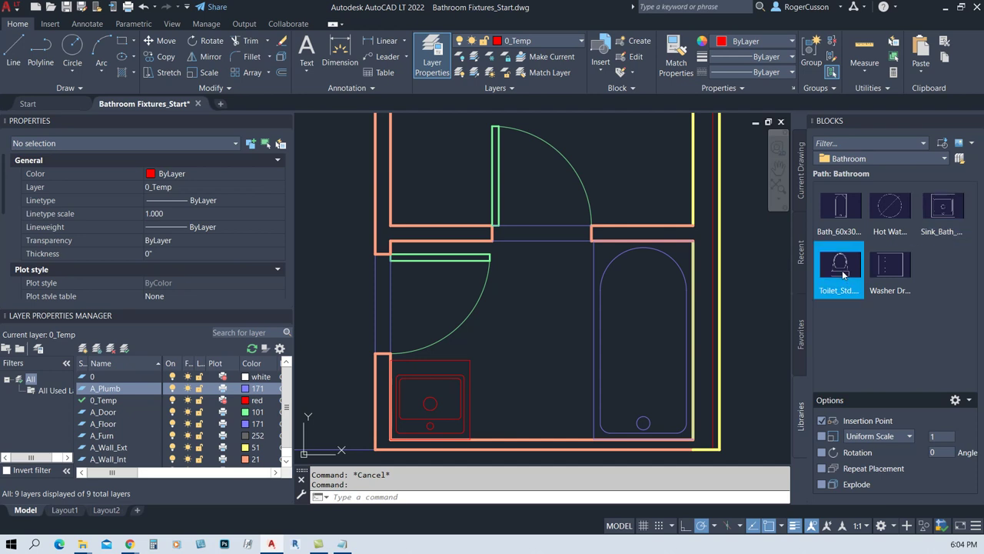
pyautogui.click(537, 418)
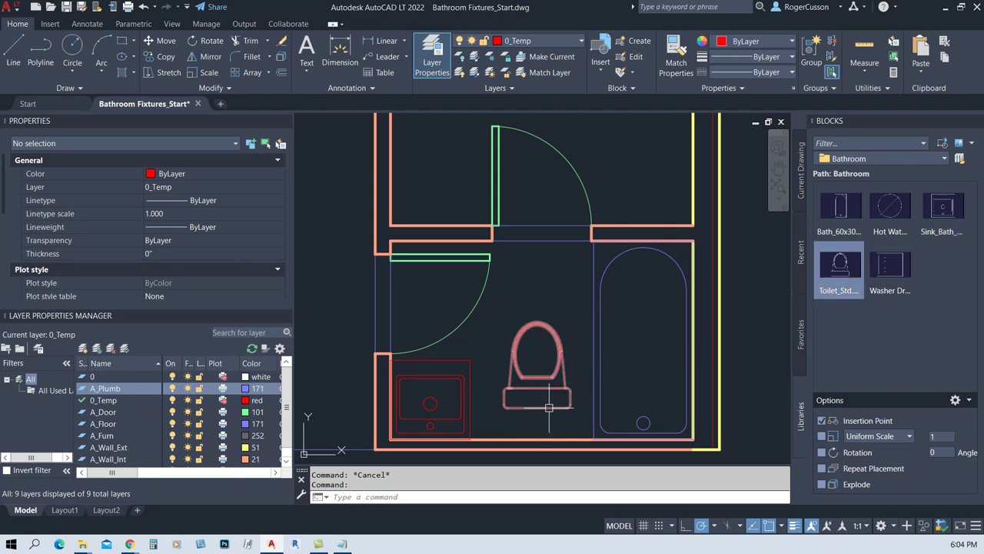
# Move the toilet by its insertion grip to the midpoint between the sink's and bathtub's facing lower corners, against the wall
pyautogui.click(549, 406)
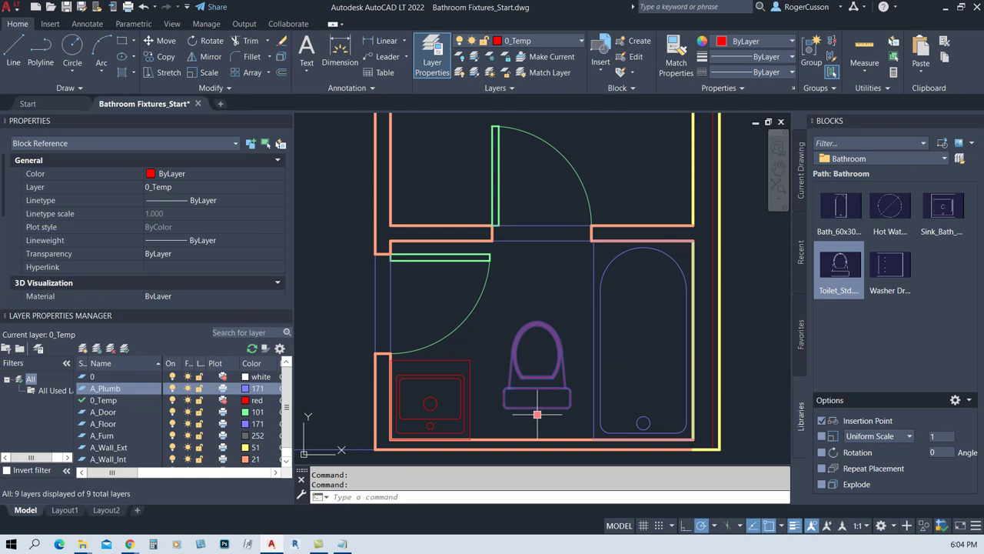
pyautogui.click(537, 414)
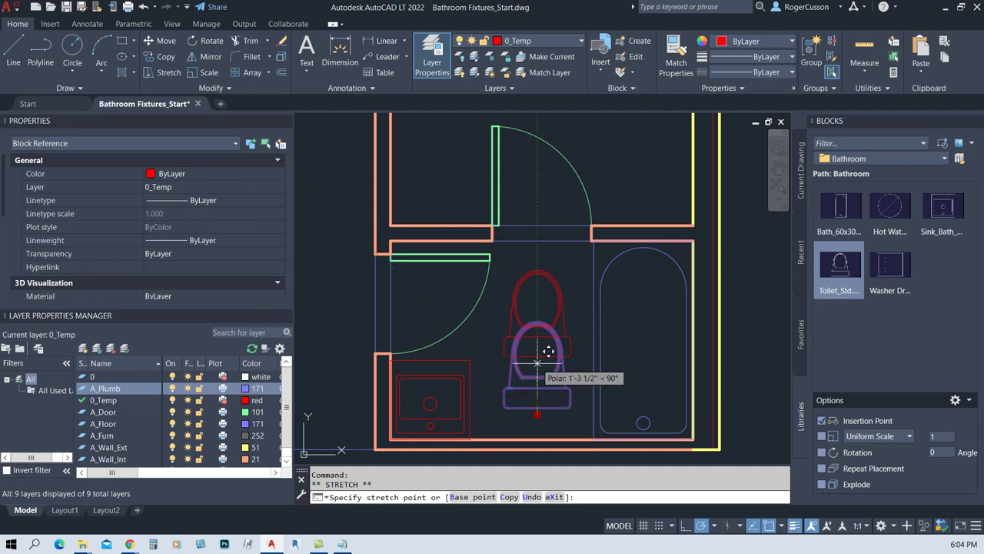
pyautogui.keyDown('shift'); pyautogui.rightClick(537, 362); pyautogui.keyUp('shift')
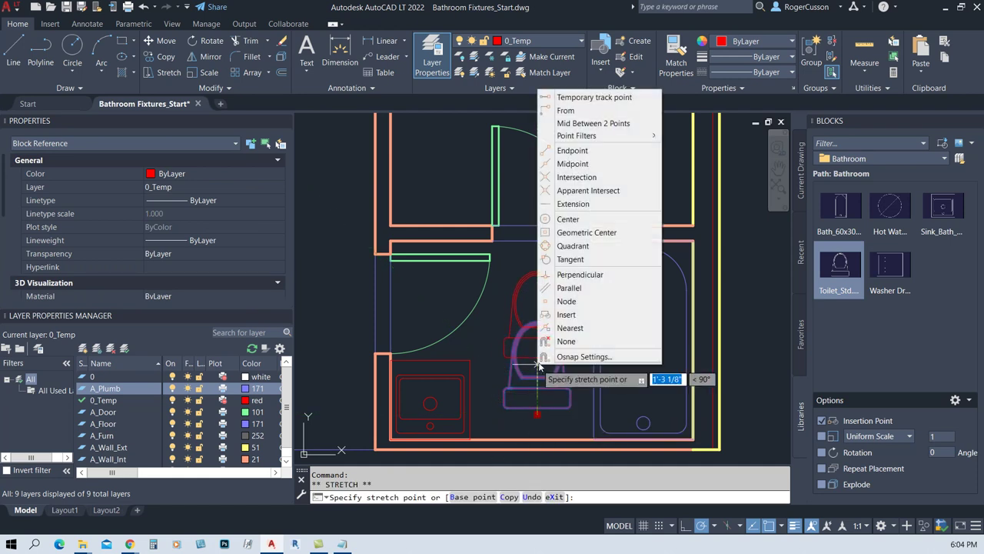
pyautogui.click(592, 124)
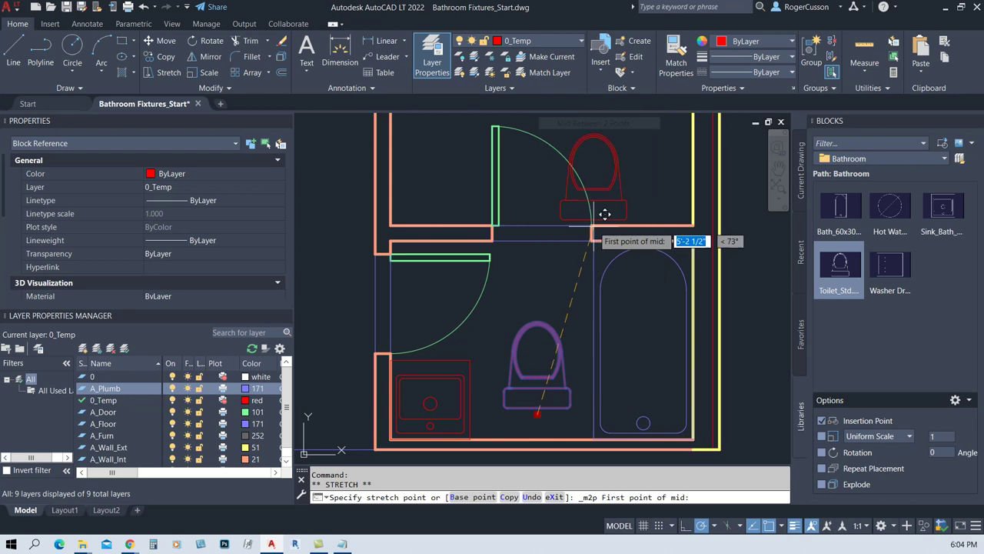
pyautogui.click(482, 423)
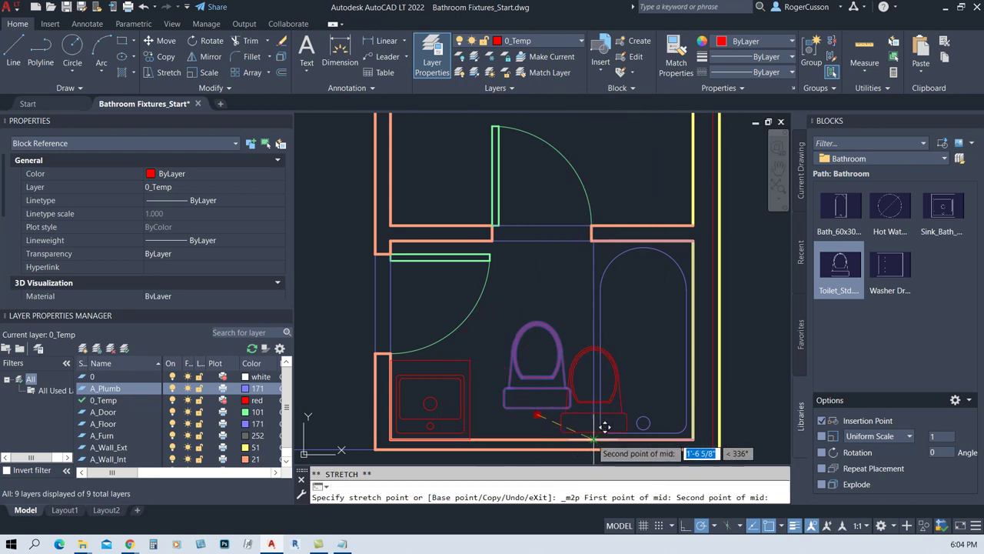
pyautogui.click(604, 427)
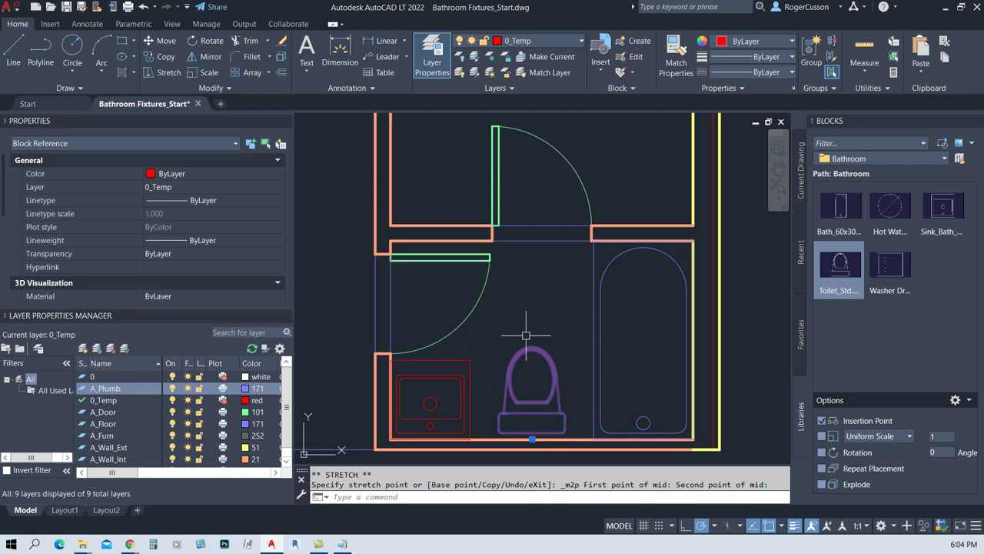
pyautogui.press('Escape')
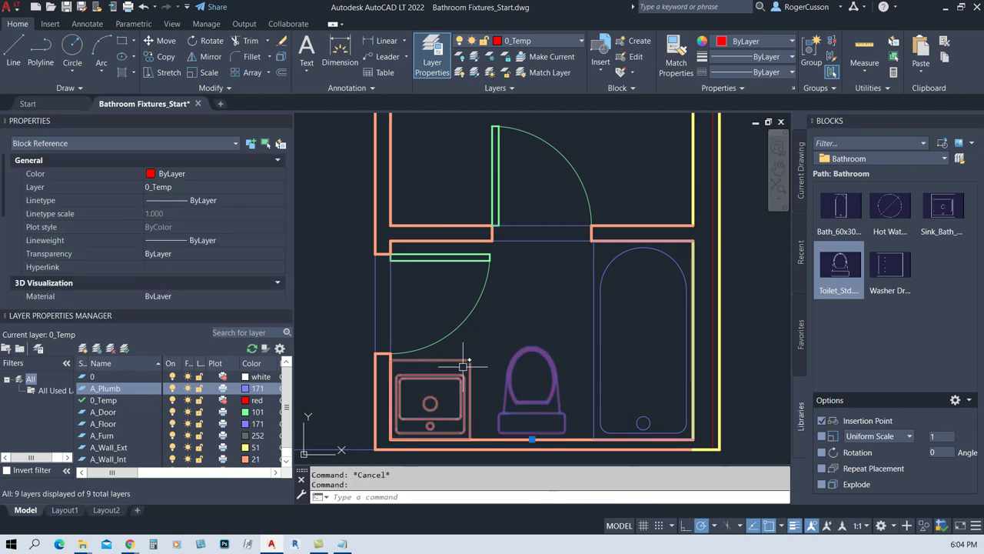
# Move the toilet and sink to layer A_Plumb by matching the bathtub's layer
pyautogui.click(468, 366)
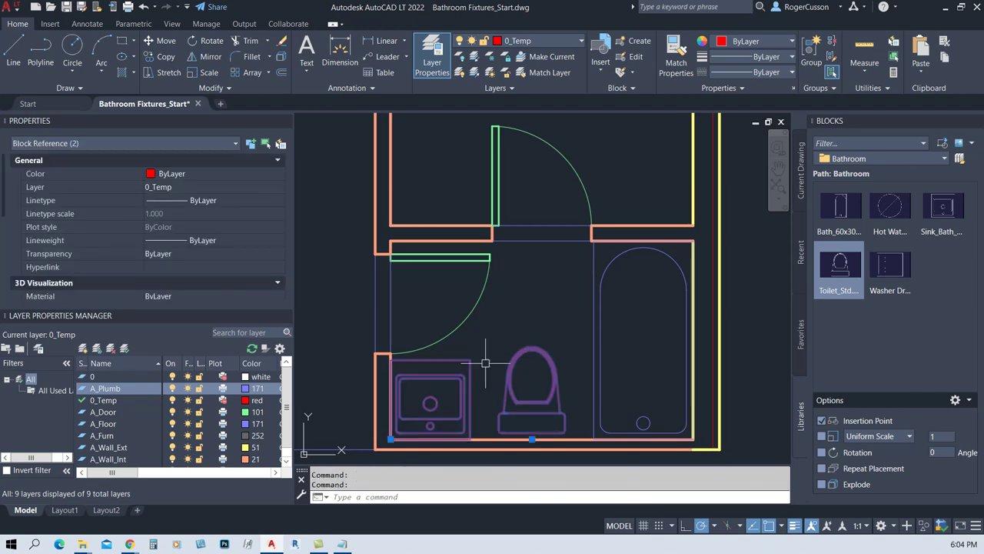
pyautogui.click(539, 72)
pyautogui.click(603, 274)
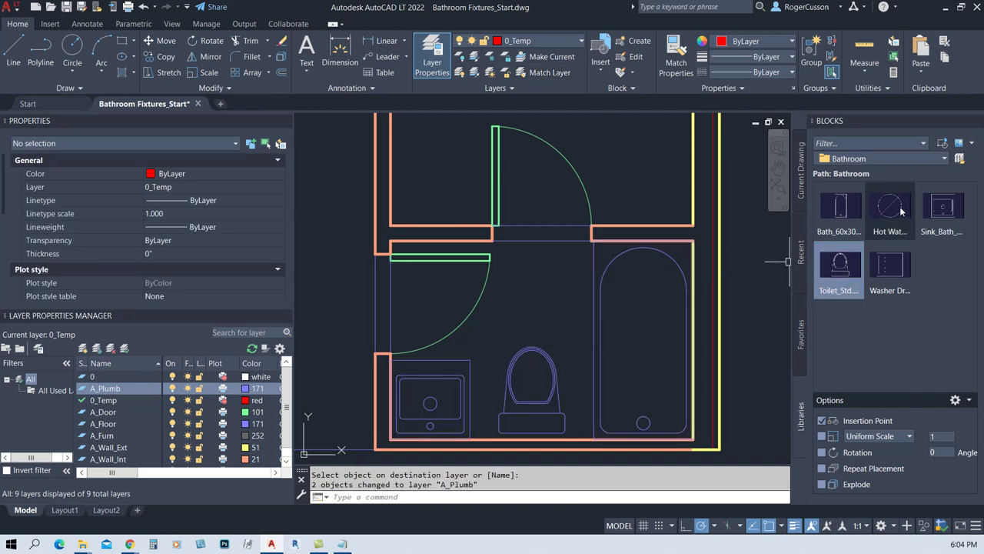
# Insert the hot water block left of the door in the room above the bathroom, and the washer/dryer block at the opening's right jamb
pyautogui.scroll(-2, 693, 249)
pyautogui.moveTo(693, 248)
pyautogui.mouseDown(button='middle')
pyautogui.moveTo(636, 333)
pyautogui.moveTo(707, 210)
pyautogui.mouseUp(button='middle')
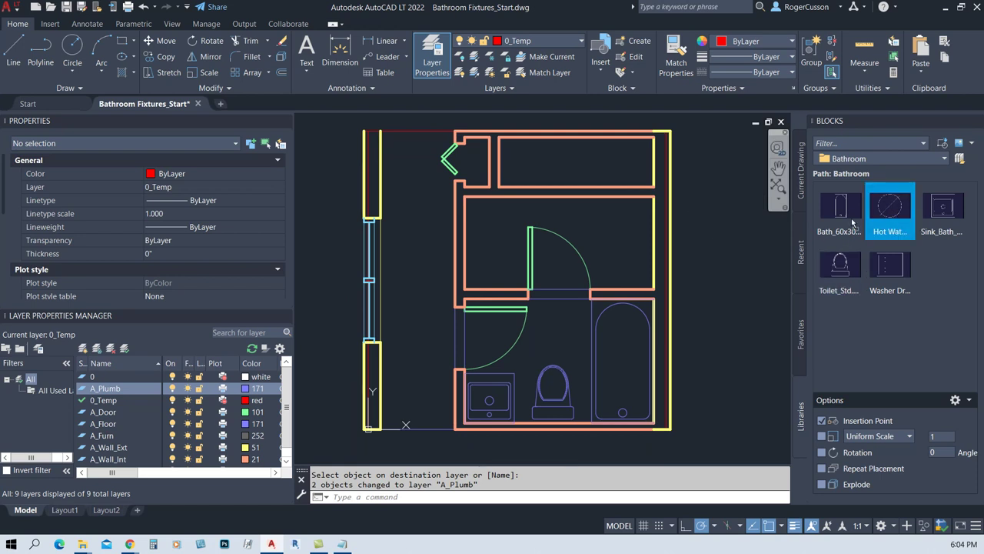
pyautogui.click(880, 213)
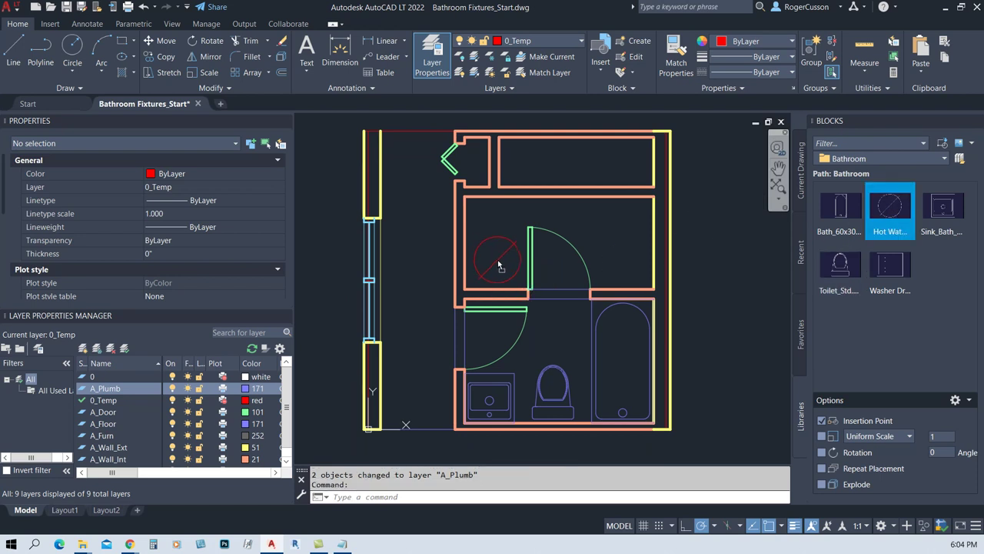
pyautogui.click(495, 260)
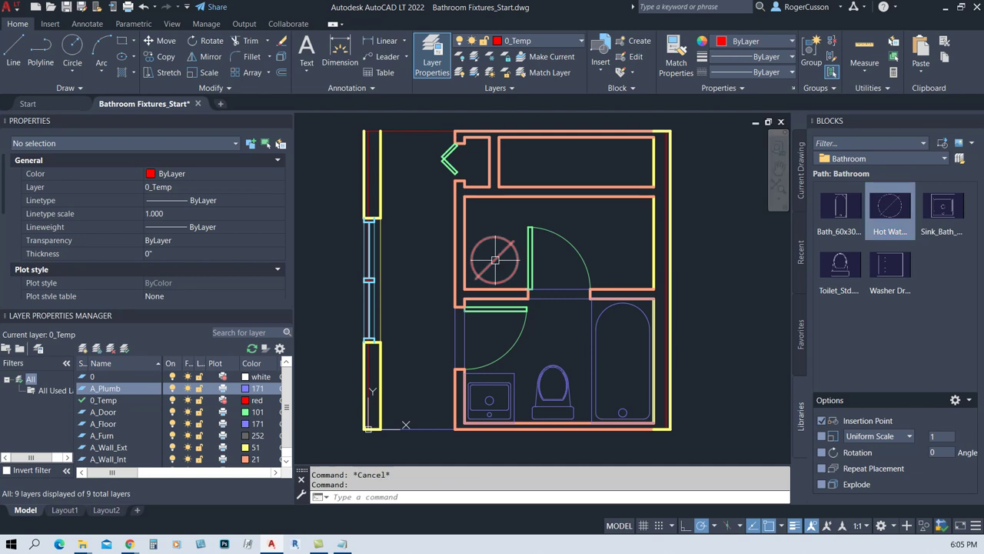
pyautogui.click(897, 268)
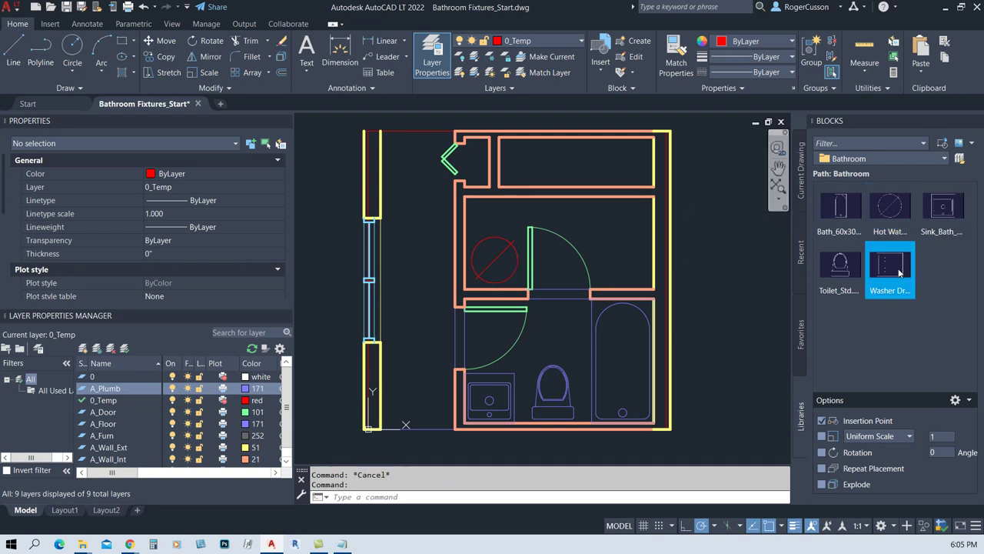
pyautogui.click(592, 290)
# Move the washer/dryer by its lower-right corner to the room's lower-right inner wall corner
pyautogui.scroll(8, 608, 271)
pyautogui.scroll(-4, 624, 286)
pyautogui.moveTo(624, 287); pyautogui.dragTo(416, 285, button='middle')
pyautogui.scroll(2, 427, 284)
pyautogui.scroll(2, 499, 304)
pyautogui.scroll(-1, 546, 284)
pyautogui.scroll(-1, 596, 166)
pyautogui.scroll(-2, 565, 262)
pyautogui.click(565, 191)
pyautogui.scroll(4, 591, 332)
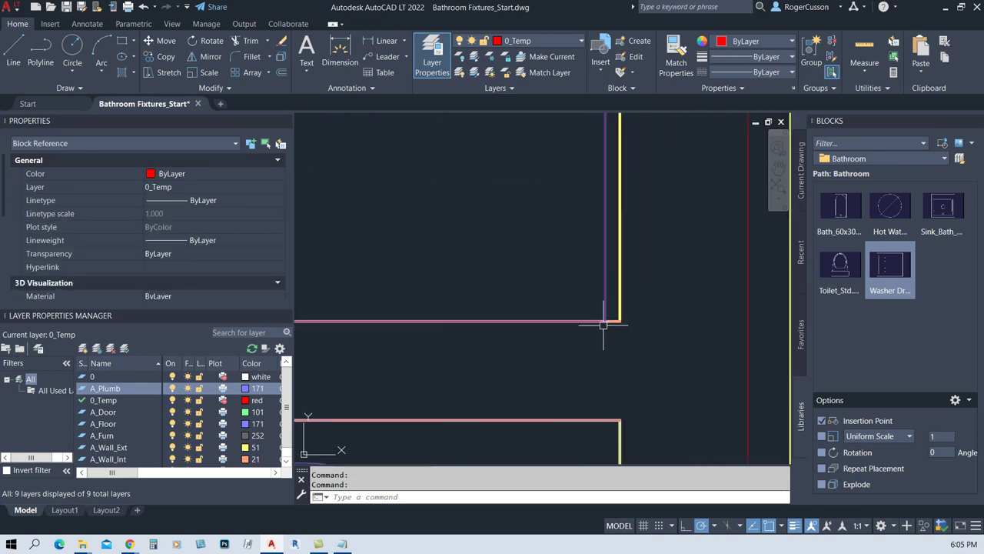
pyautogui.write('m')
pyautogui.press('Return')
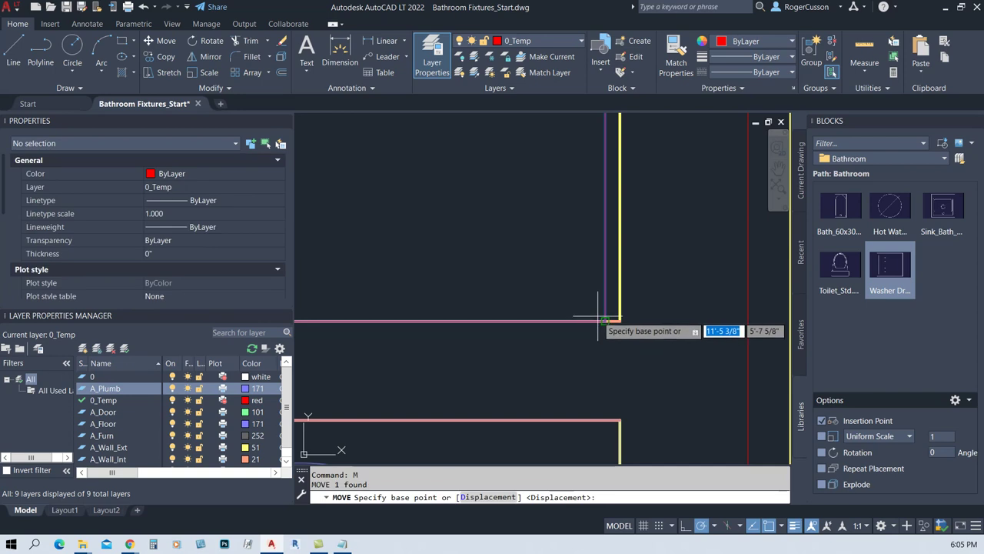
pyautogui.click(605, 320)
pyautogui.click(619, 321)
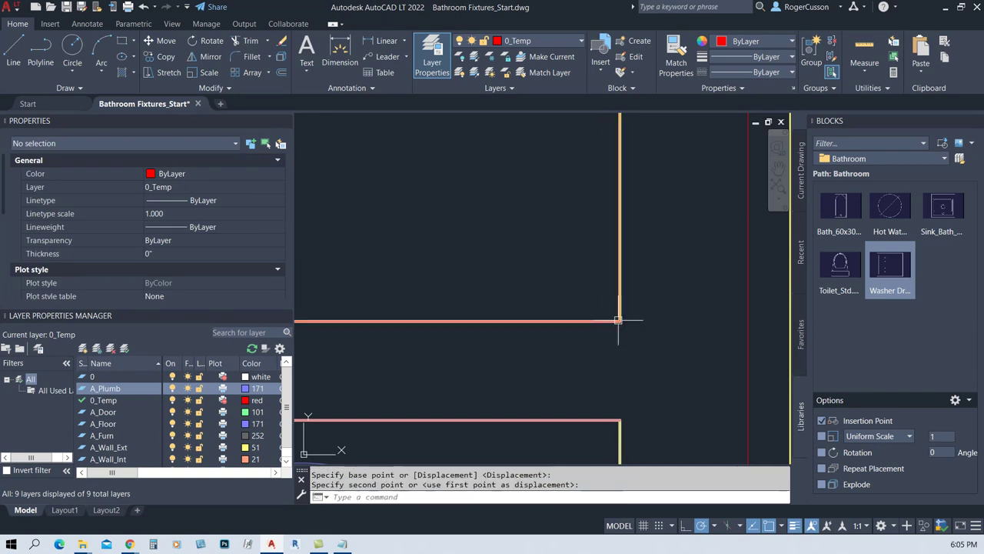
pyautogui.scroll(-4, 619, 321)
pyautogui.press('Escape')
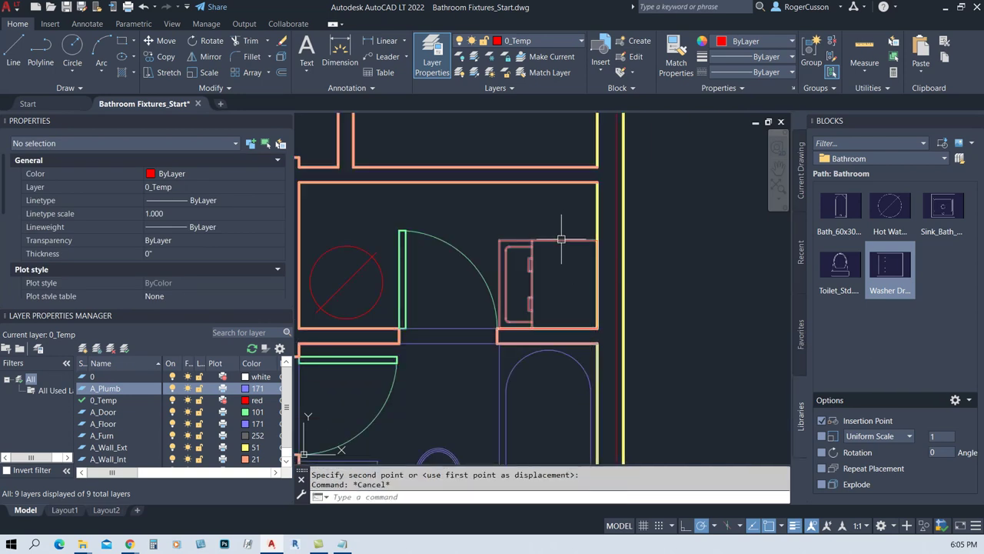
# Move the washer/dryer 1" straight up, away from the wall below it
pyautogui.write('m')
pyautogui.press('Return')
pyautogui.click(561, 239)
pyautogui.press('Return')
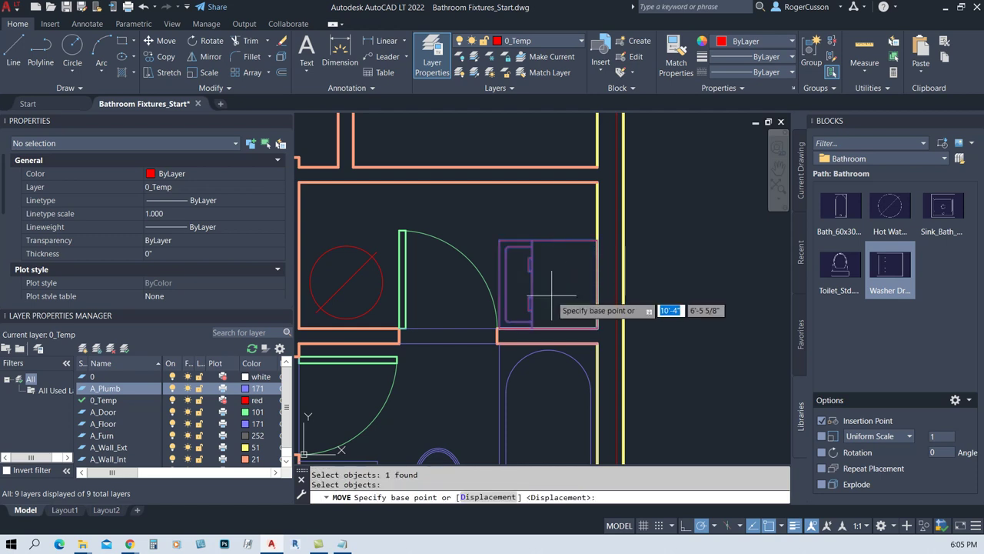
pyautogui.click(550, 294)
pyautogui.write('1')
pyautogui.press('Return')
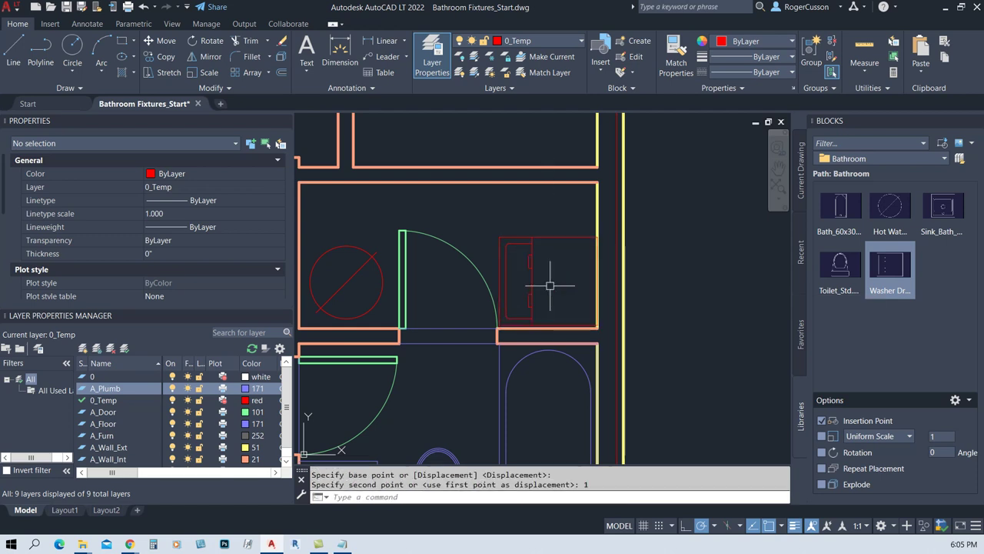
# Move the washer/dryer 1" to the left, away from the exterior wall
pyautogui.press('Return')
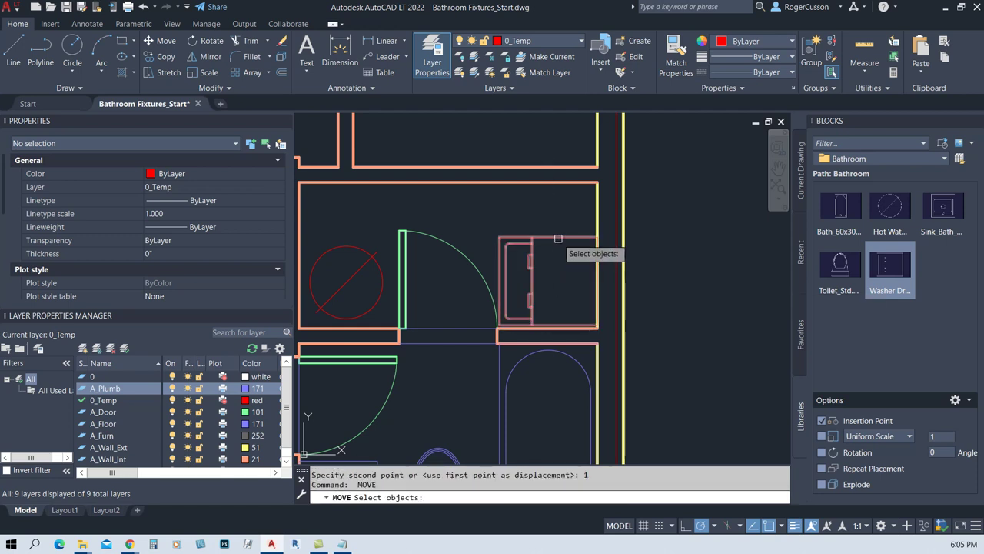
pyautogui.click(563, 269)
pyautogui.press('Return')
pyautogui.click(566, 270)
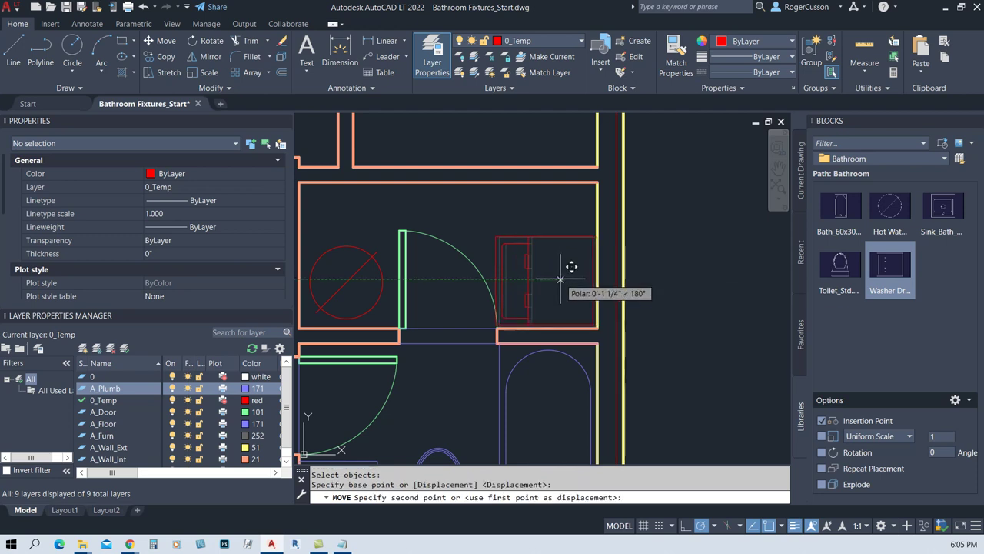
pyautogui.write('1')
pyautogui.press('Return')
# Assign the washer/dryer and hot water blocks to layer A_Plumb
pyautogui.scroll(-2, 556, 278)
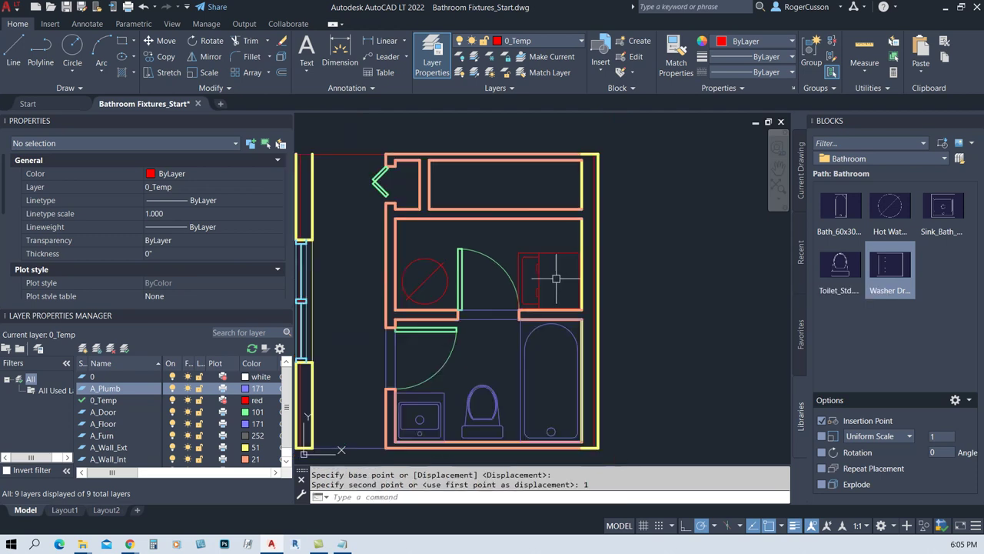
pyautogui.click(540, 269)
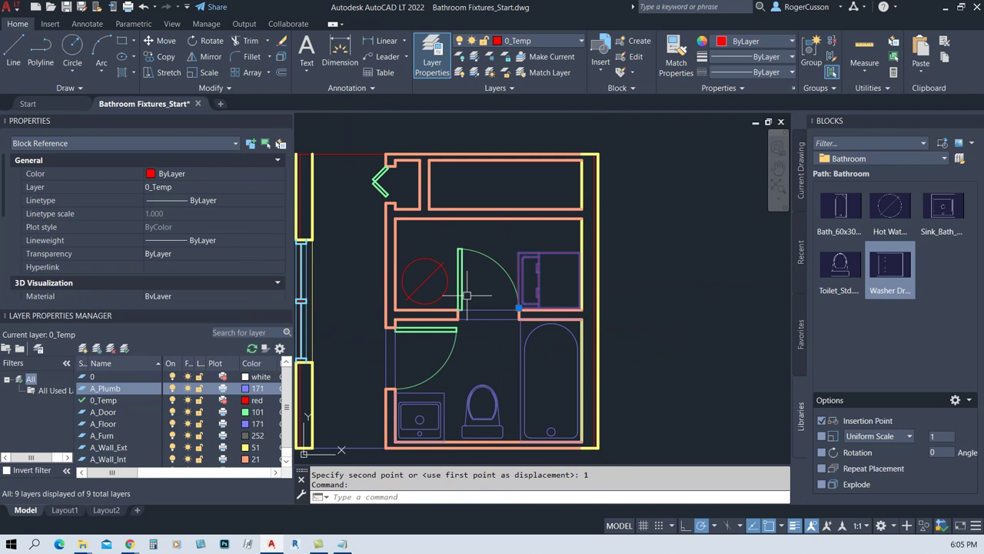
pyautogui.click(438, 260)
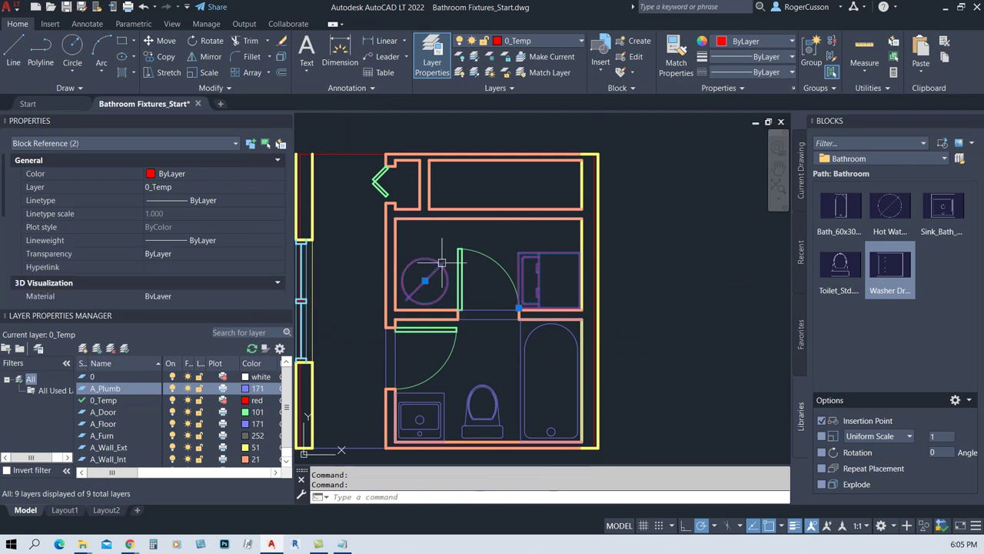
pyautogui.click(557, 39)
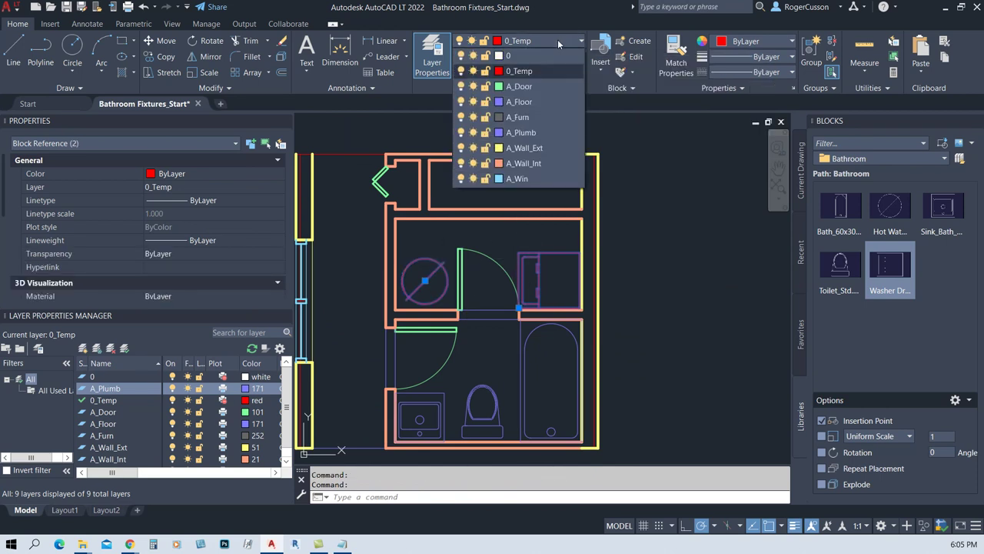
pyautogui.click(532, 132)
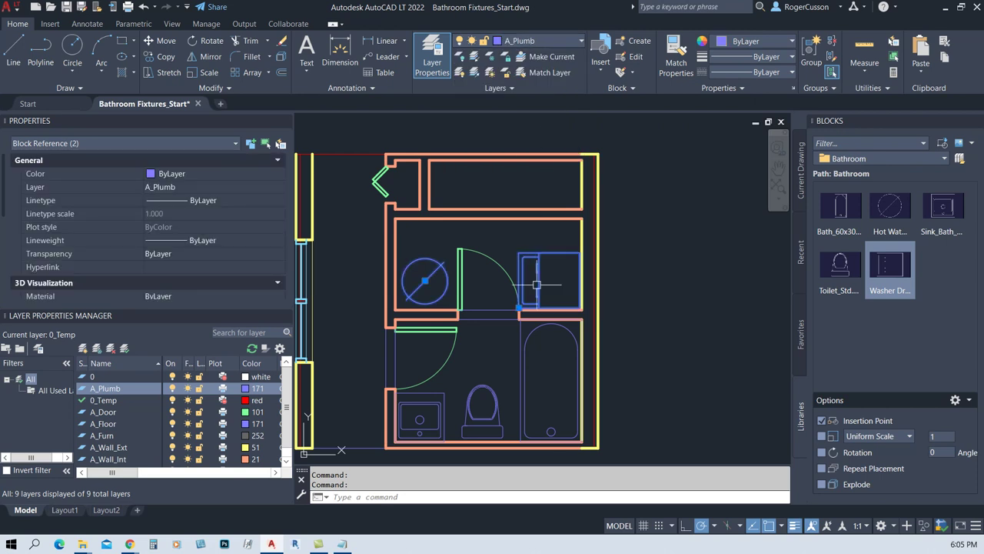
pyautogui.press('Escape')
pyautogui.scroll(-2, 517, 315)
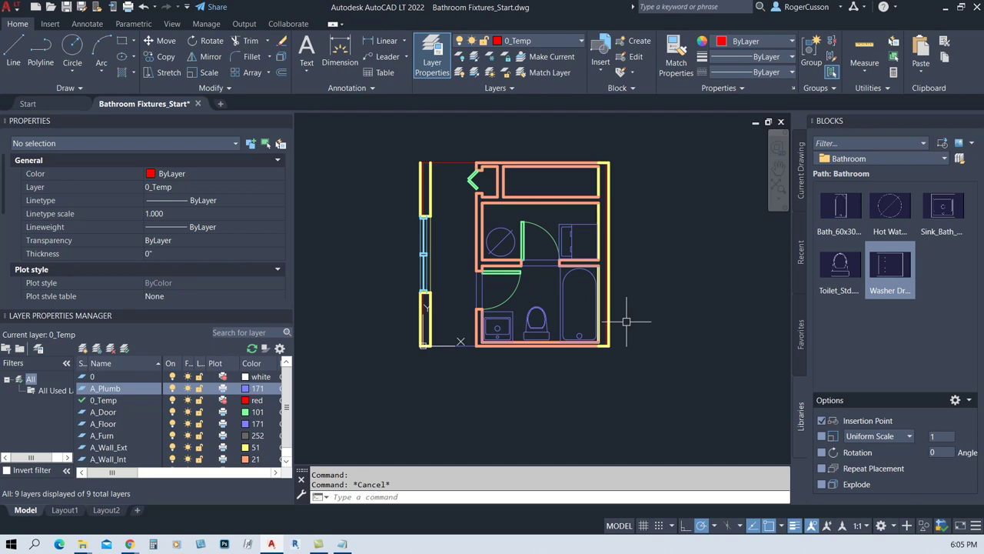
# Draw a vertical line across the bifold closet's opening along the inner wall face
pyautogui.scroll(2, 532, 335)
pyautogui.moveTo(536, 260); pyautogui.dragTo(536, 320, button='middle')
pyautogui.scroll(4, 510, 235)
pyautogui.scroll(-4, 500, 246)
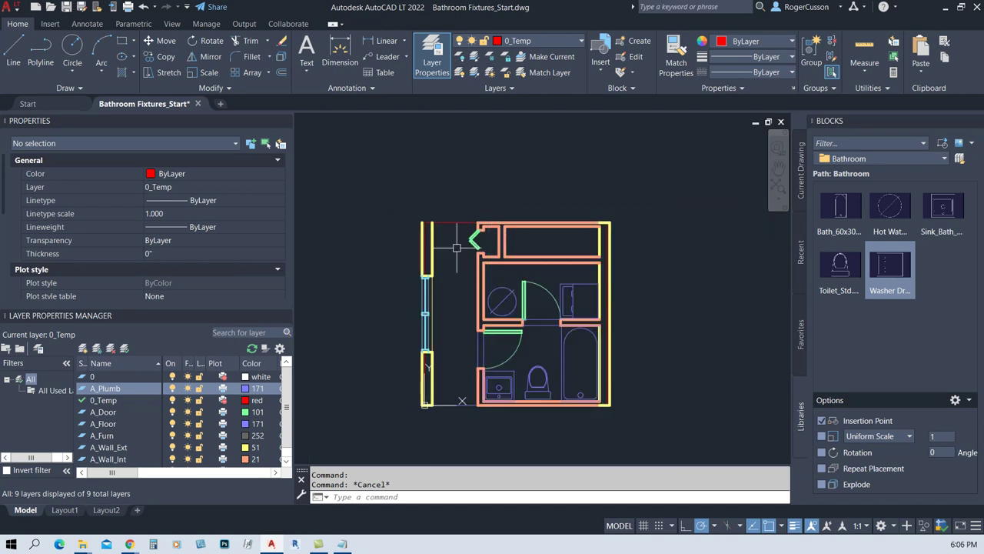
pyautogui.scroll(2, 482, 256)
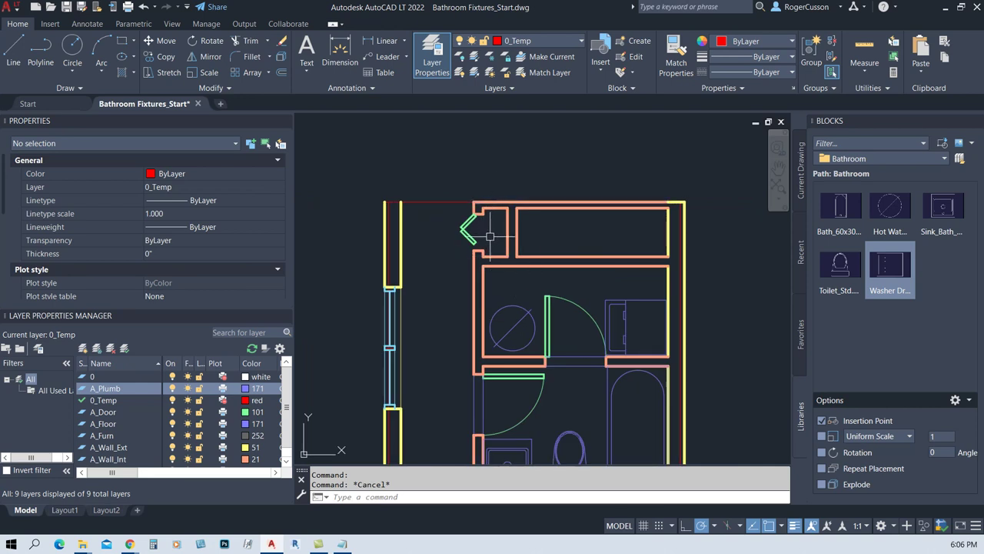
pyautogui.press('l')
pyautogui.press('Return')
pyautogui.click(461, 231)
pyautogui.press('Escape')
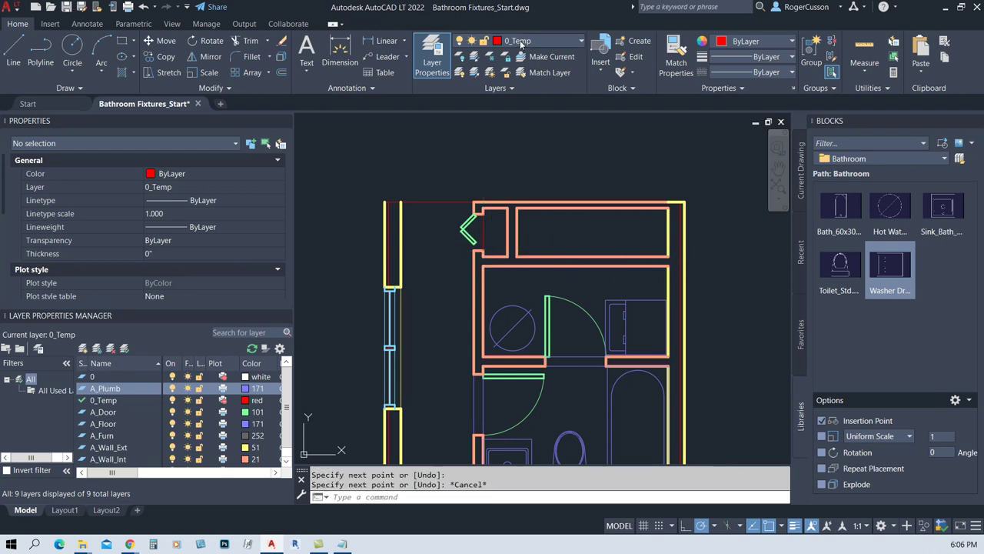
pyautogui.click(521, 43)
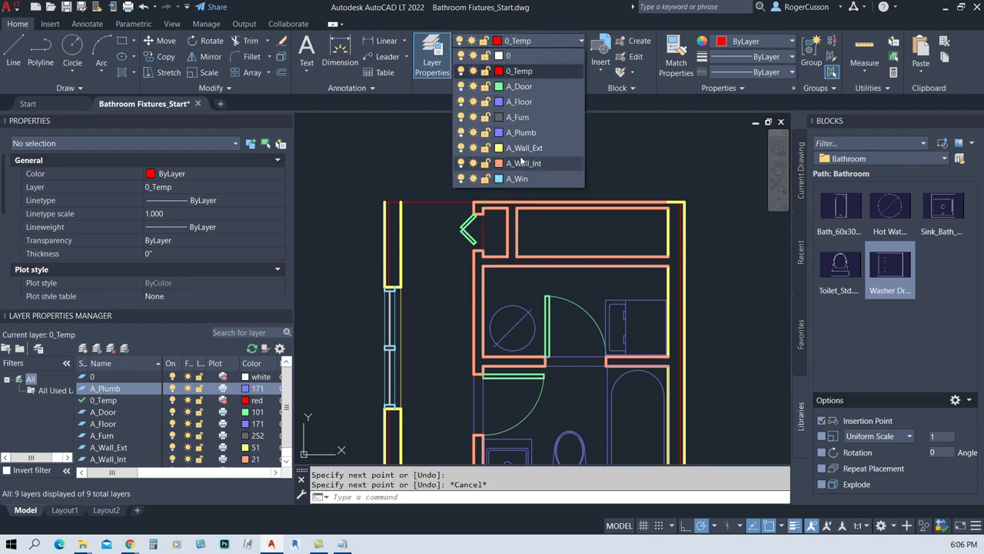
pyautogui.click(460, 238)
pyautogui.scroll(4, 487, 216)
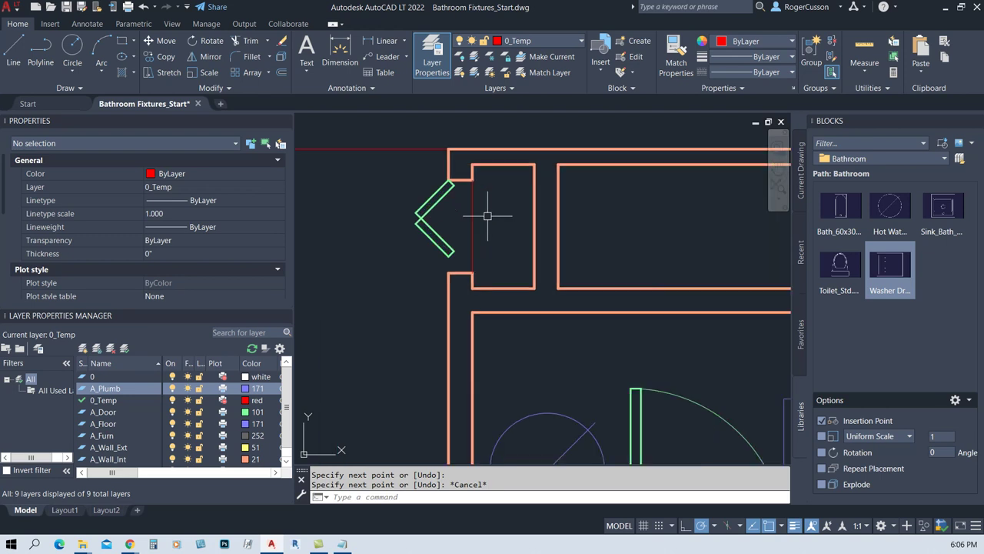
pyautogui.scroll(-2, 486, 216)
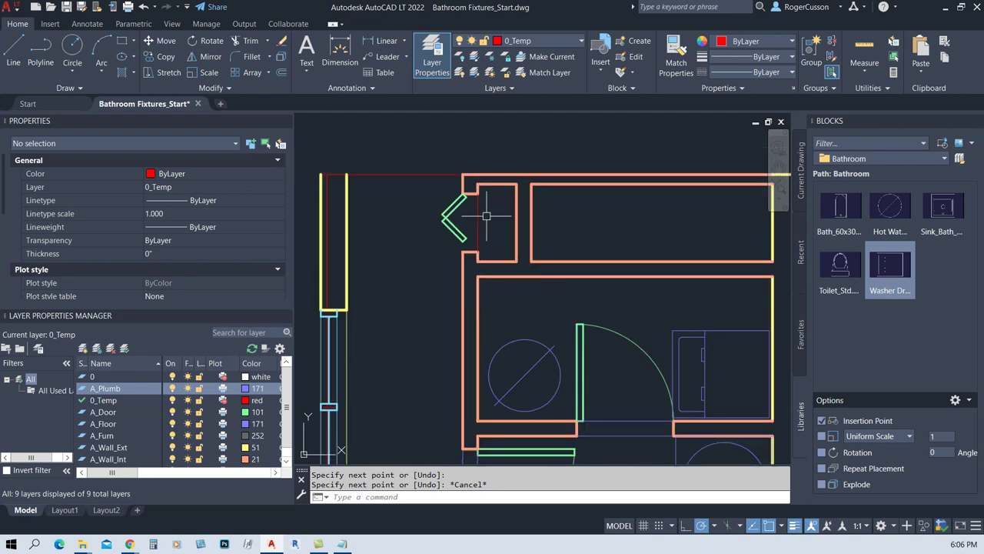
# Create a layer named A_Cabnt and set its color to 140
pyautogui.click(82, 349)
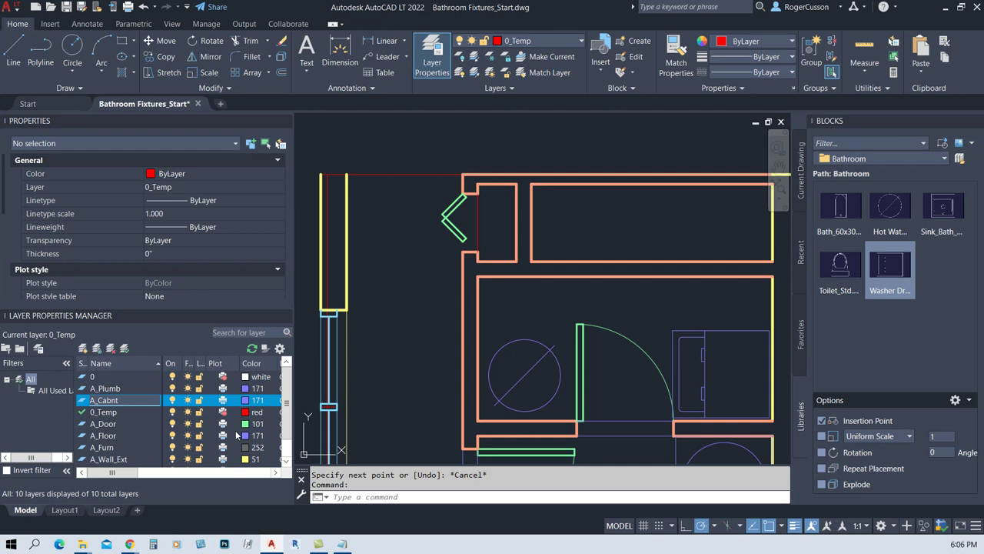
pyautogui.click(248, 400)
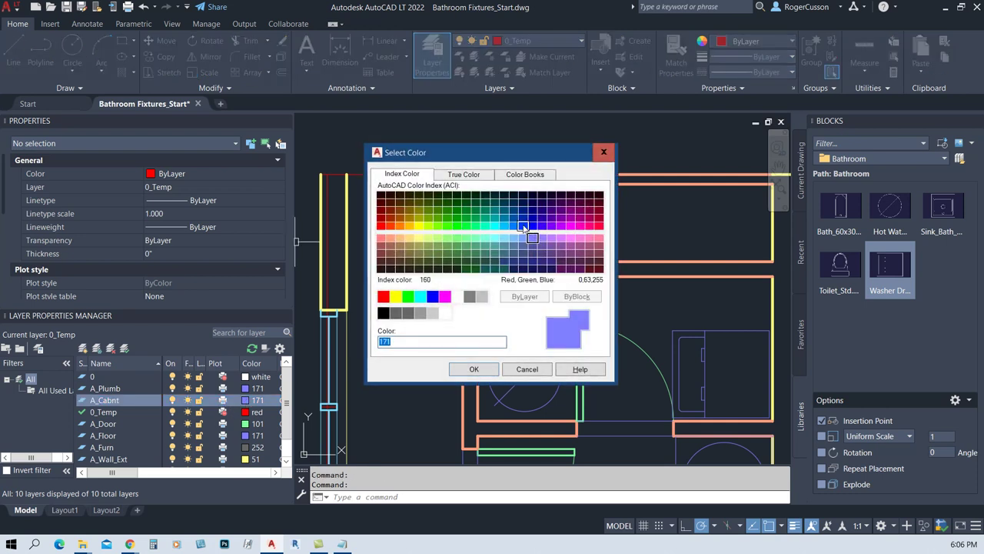
pyautogui.click(505, 226)
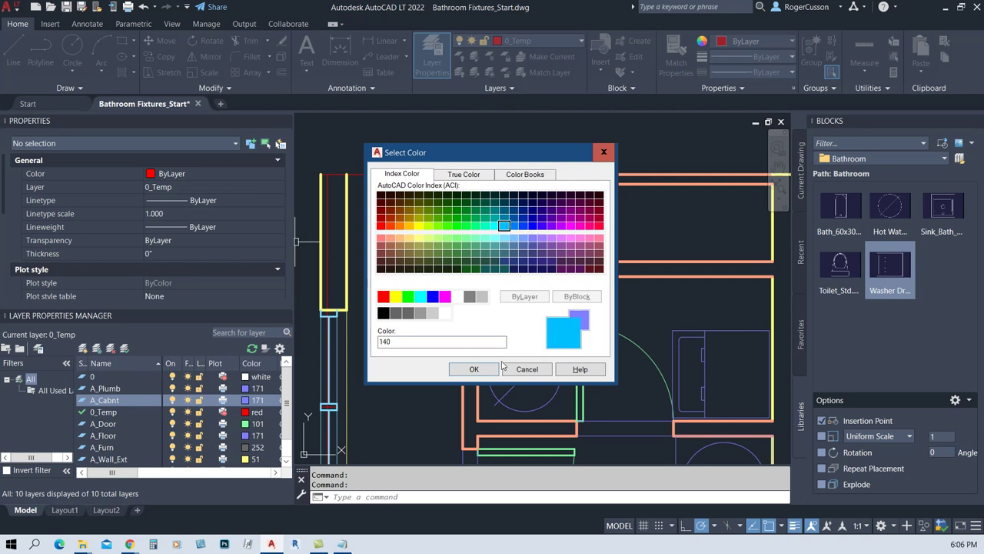
pyautogui.click(474, 370)
# Assign the line across the closet opening to layer A_Cabnt
pyautogui.moveTo(453, 350); pyautogui.dragTo(445, 271, button='middle')
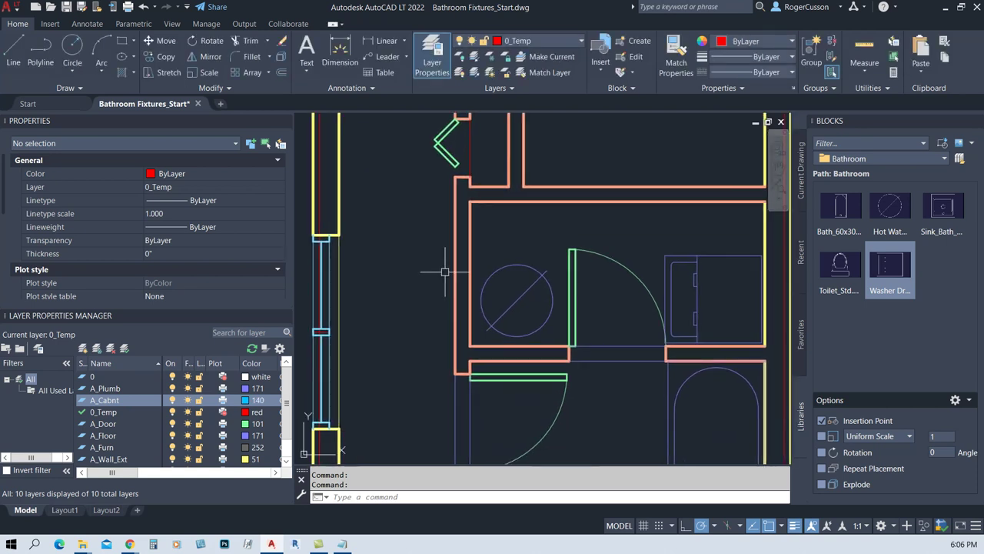
pyautogui.scroll(-2, 445, 271)
pyautogui.click(460, 192)
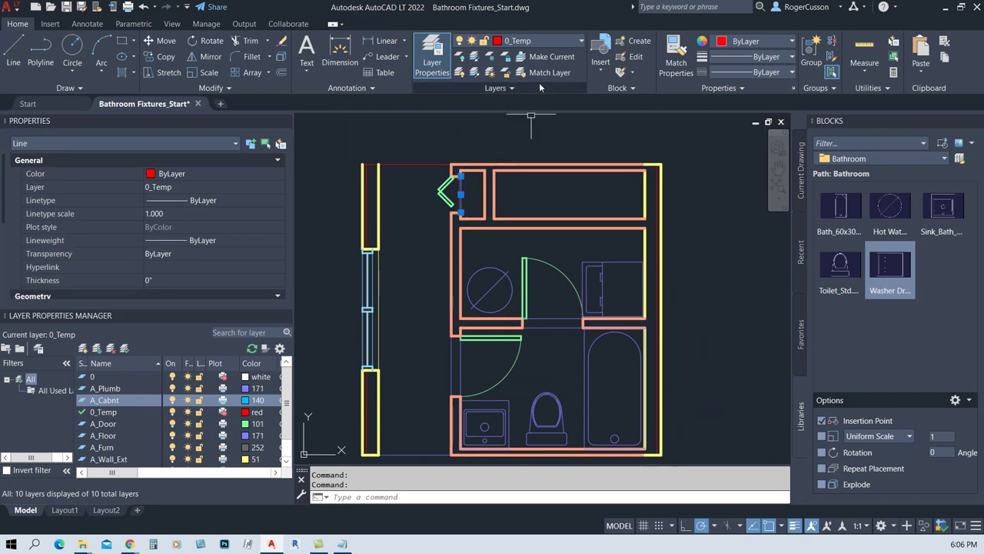
pyautogui.click(550, 40)
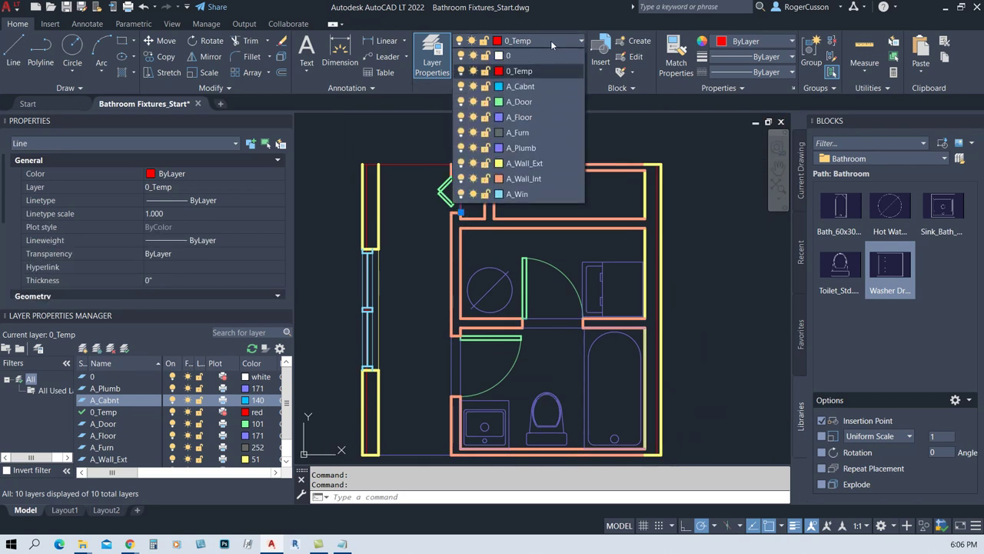
pyautogui.click(526, 86)
pyautogui.press('Escape')
# Measure the horizontal distance between the sink's lower-right corner and the bathtub's lower-left corner along the wall
pyautogui.scroll(-2, 496, 332)
pyautogui.moveTo(494, 335); pyautogui.dragTo(456, 267, button='middle')
pyautogui.scroll(4, 475, 374)
pyautogui.scroll(-4, 485, 395)
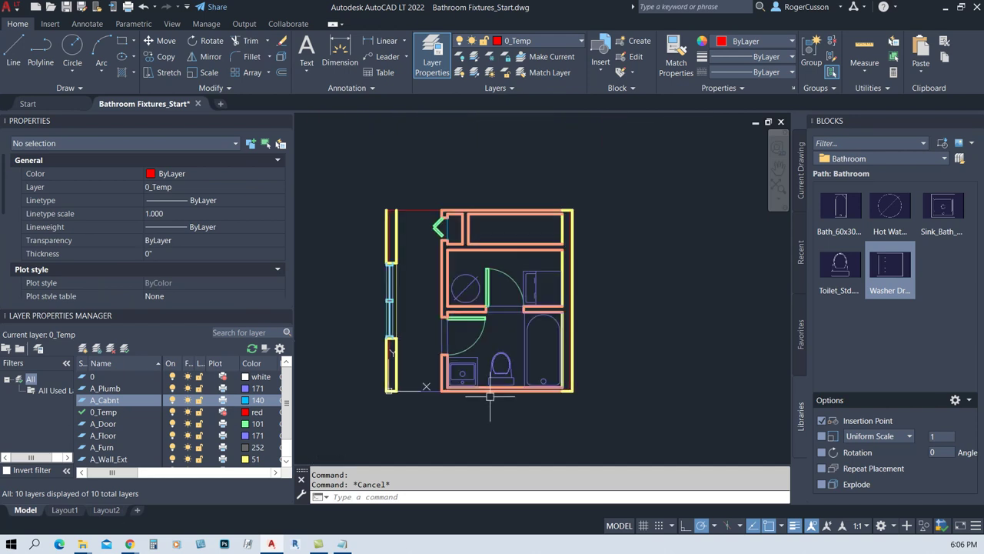
pyautogui.scroll(2, 490, 394)
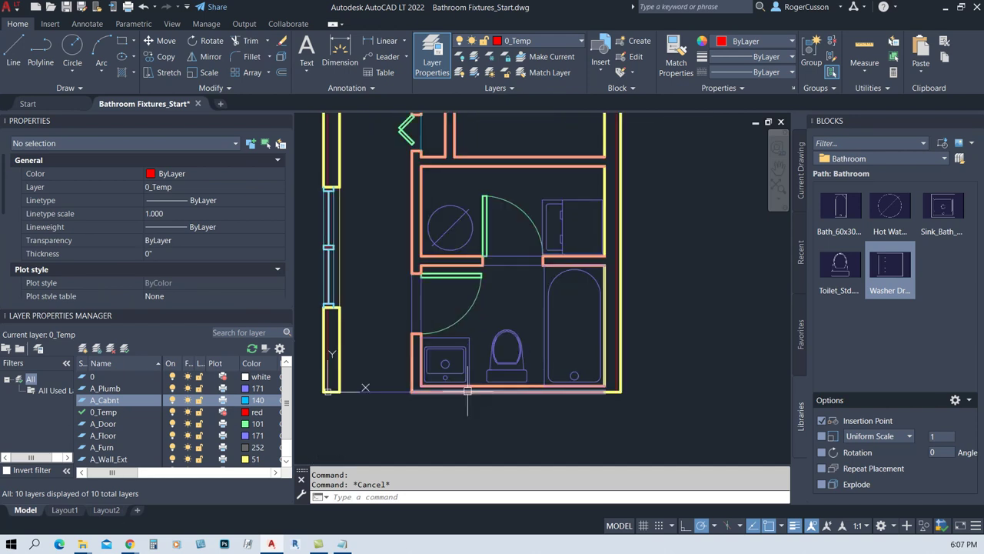
pyautogui.write('DI')
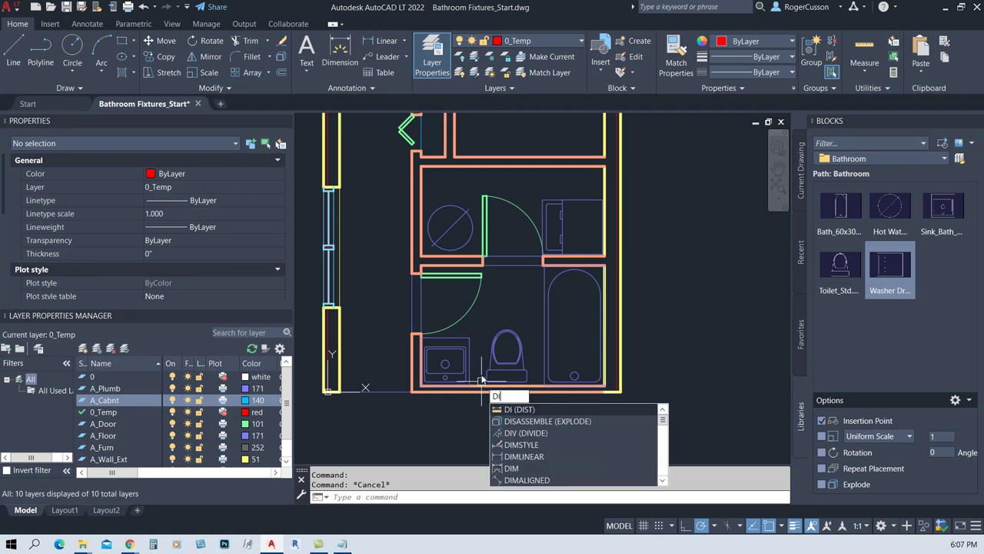
pyautogui.press('Return')
pyautogui.click(470, 382)
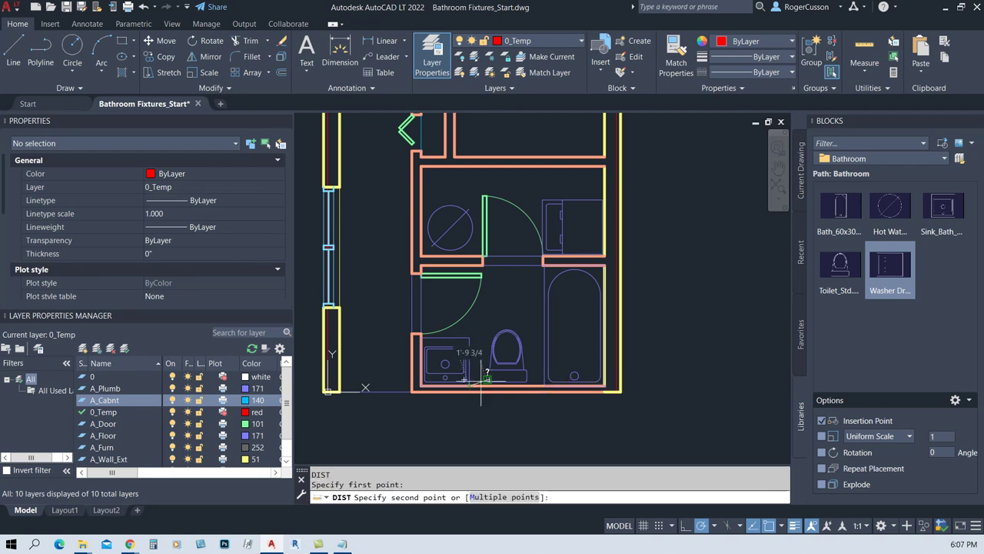
pyautogui.click(544, 384)
pyautogui.scroll(4, 471, 392)
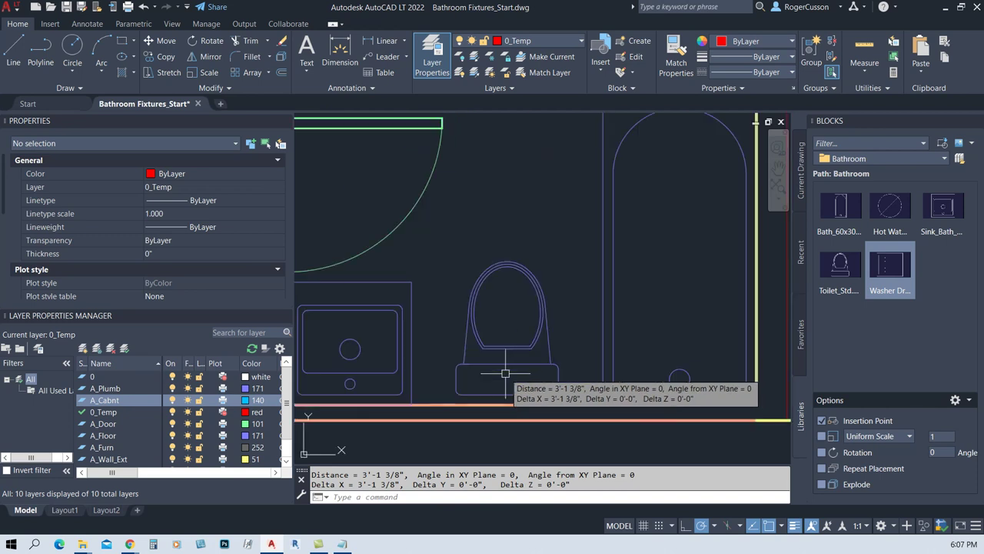
# Measure the width of the sink cabinet along the bathroom's lower wall
pyautogui.press('Return')
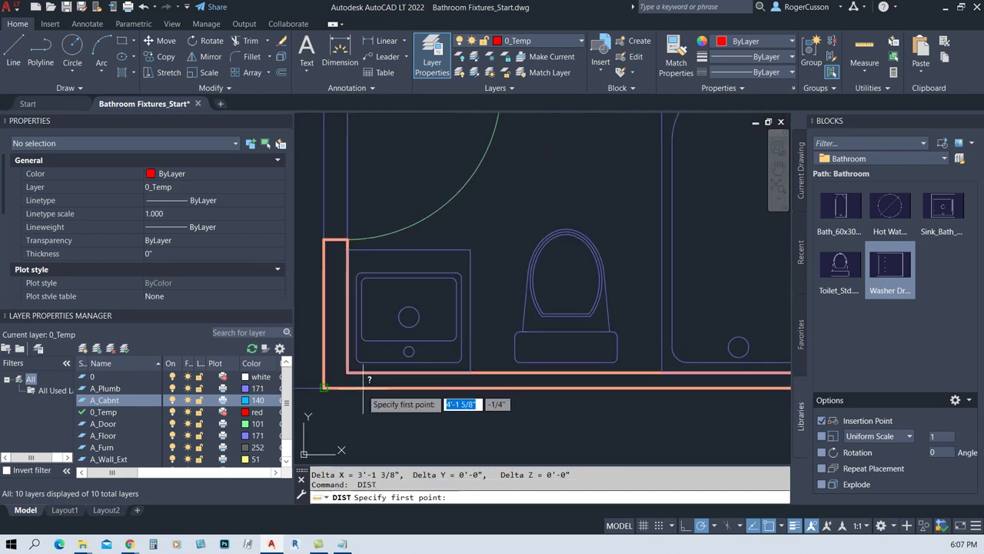
pyautogui.click(348, 372)
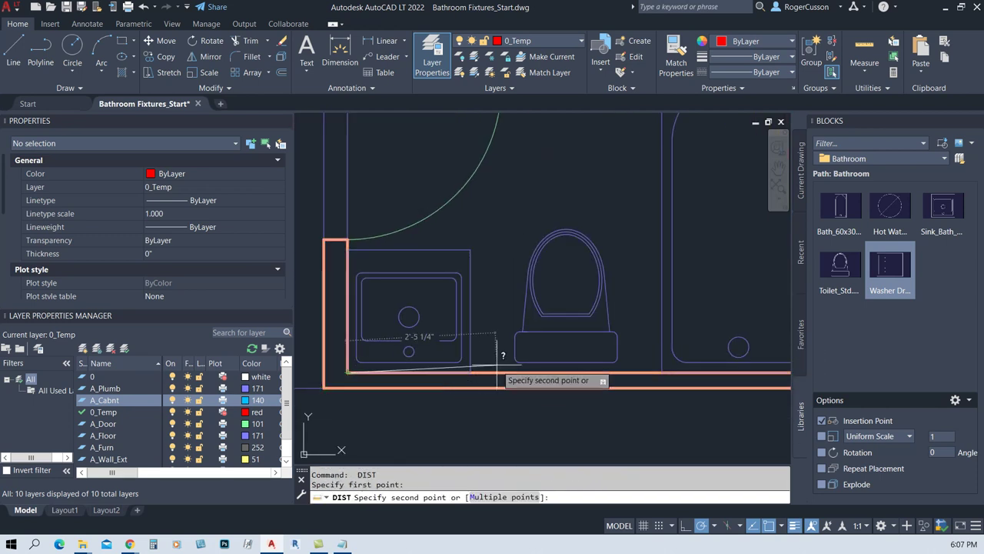
pyautogui.click(470, 372)
pyautogui.press('Escape')
pyautogui.click(470, 307)
pyautogui.scroll(-2, 491, 363)
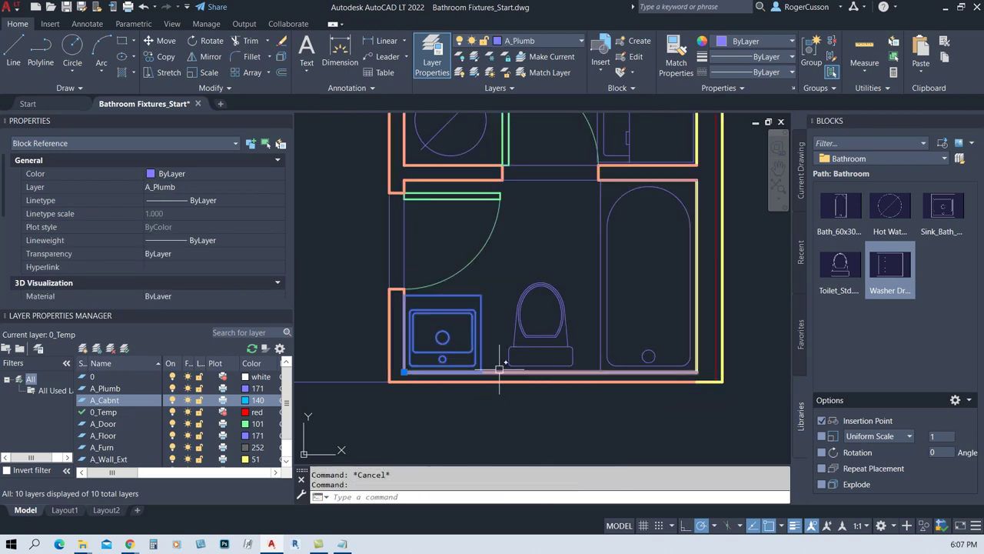
pyautogui.moveTo(523, 328); pyautogui.dragTo(487, 323, button='middle')
pyautogui.press('Escape')
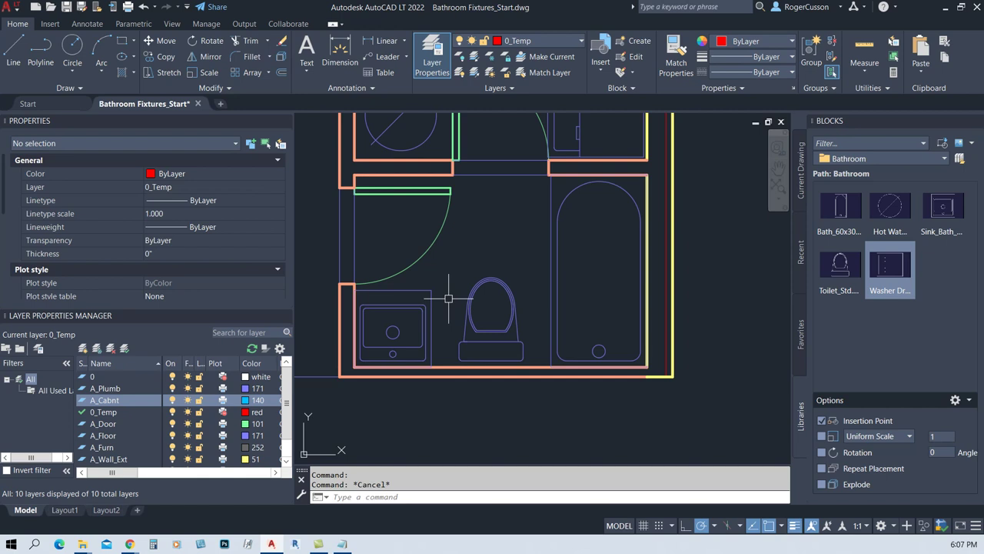
# Explode the bathroom sink block into separate objects
pyautogui.write('X')
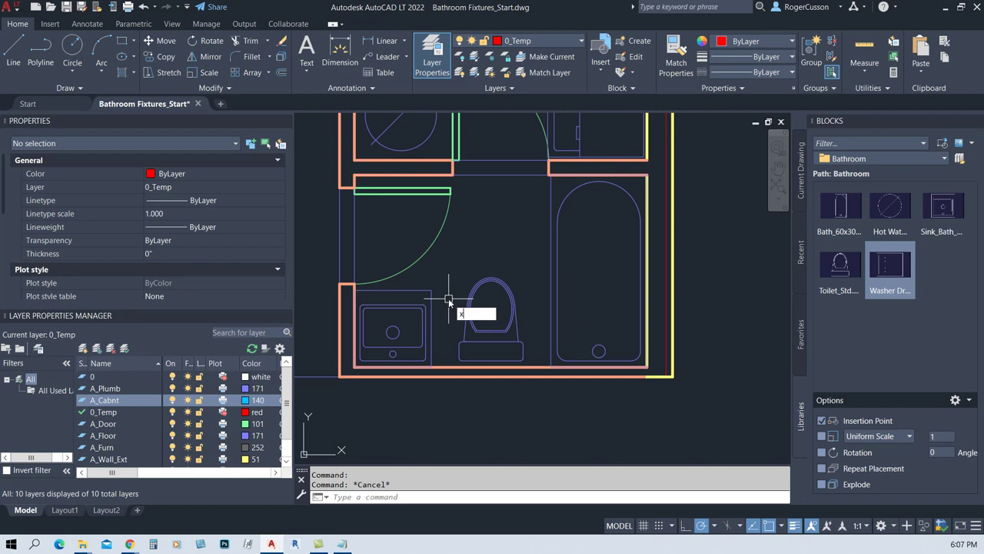
pyautogui.press('Return')
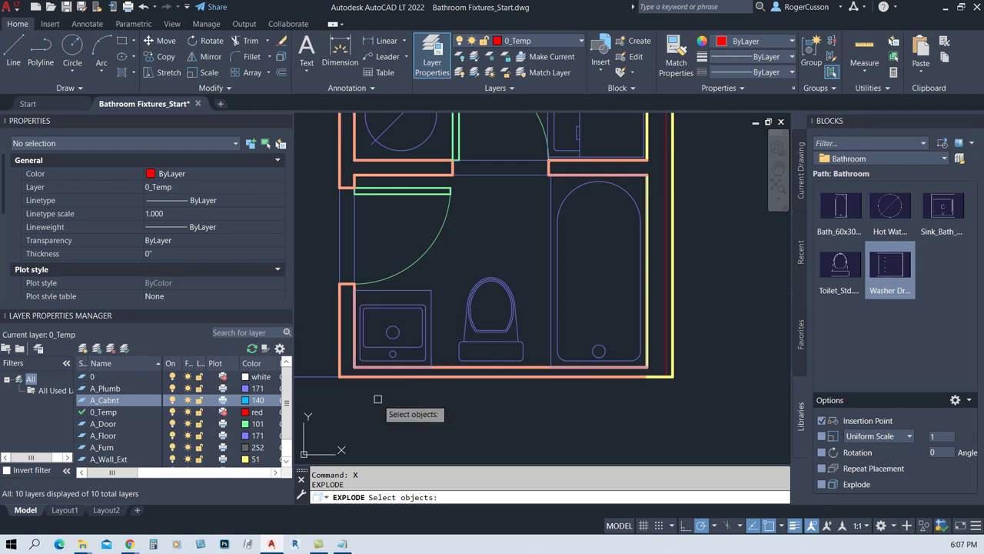
pyautogui.click(429, 325)
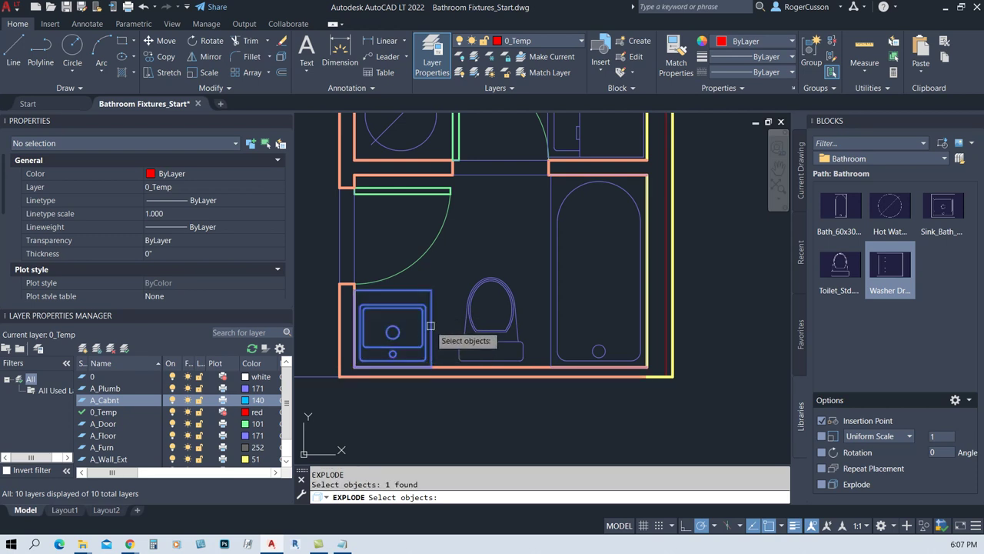
pyautogui.press('Return')
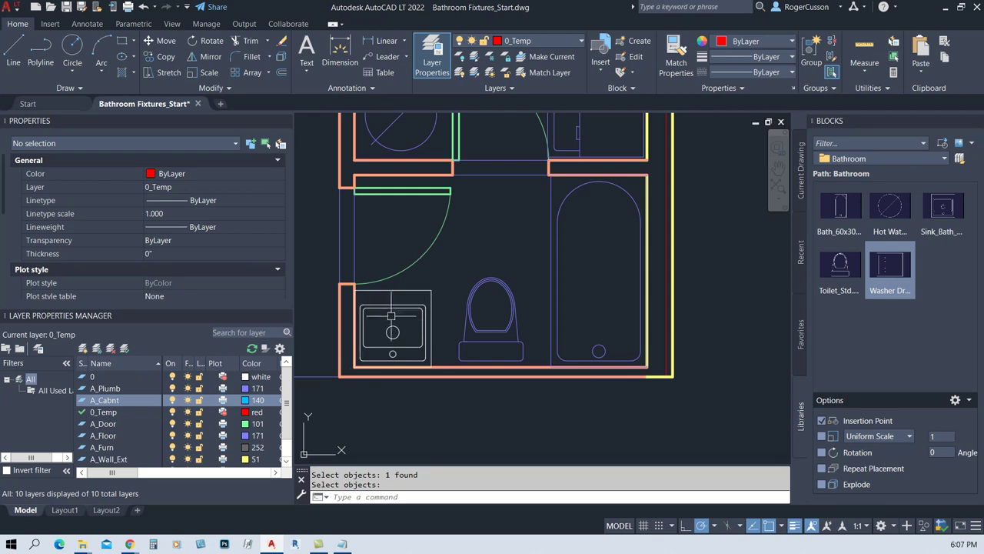
pyautogui.click(423, 290)
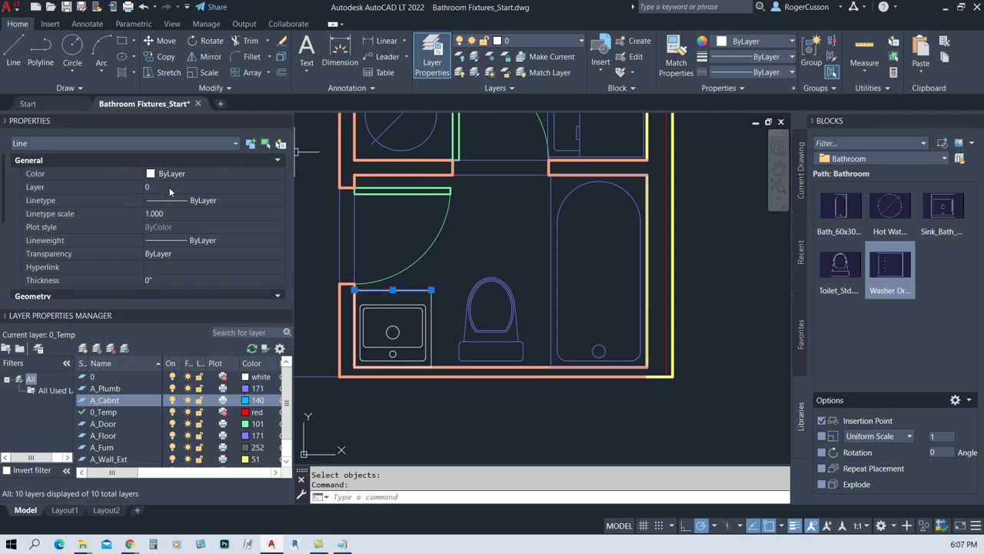
pyautogui.press('Escape')
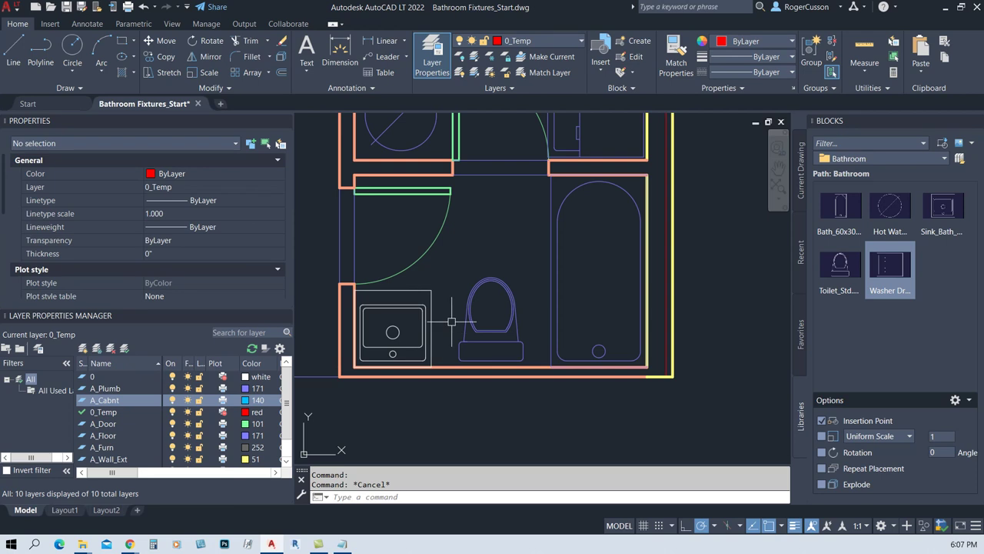
pyautogui.write('m')
pyautogui.press('Return')
pyautogui.click(471, 311)
pyautogui.press('Return')
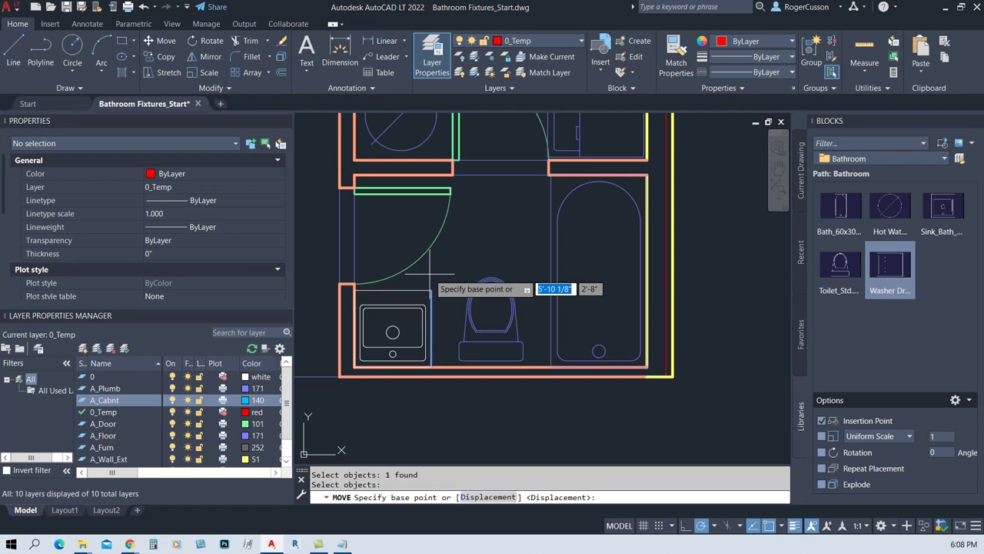
pyautogui.press('Escape')
# Stretch the sink cabinet's side edge 6 inches horizontally toward the toilet
pyautogui.write('s')
pyautogui.press('Return')
pyautogui.click(439, 282)
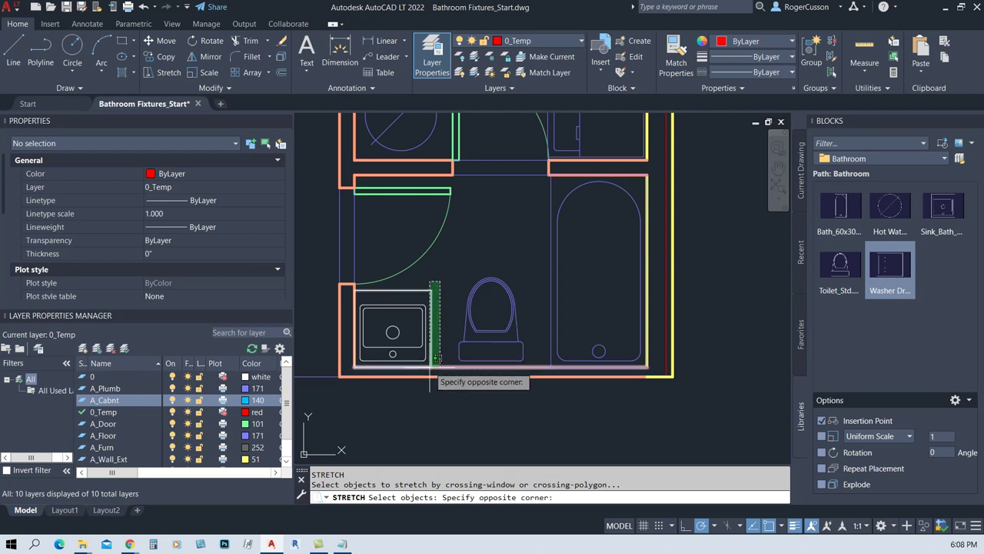
pyautogui.click(430, 368)
pyautogui.press('Return')
pyautogui.click(435, 274)
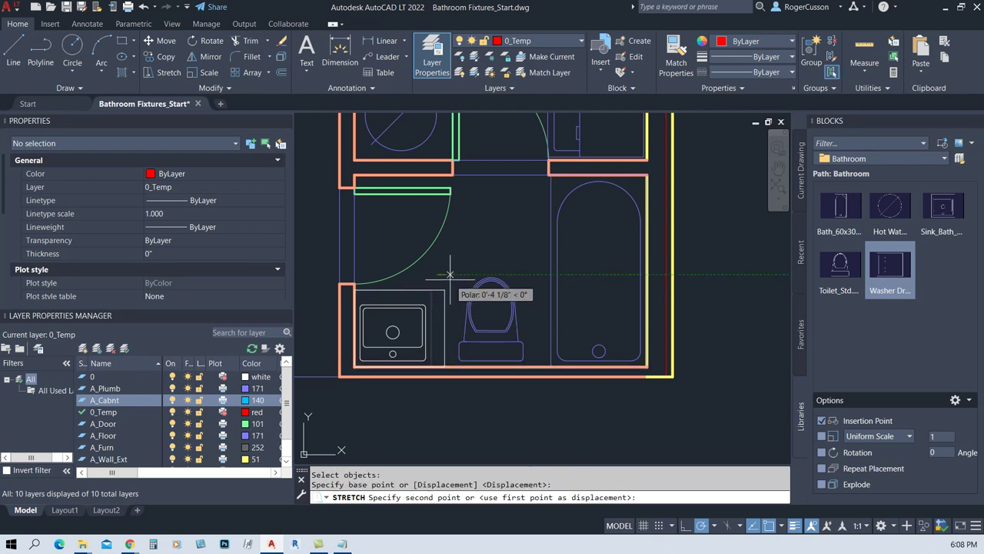
pyautogui.write('6')
pyautogui.press('Return')
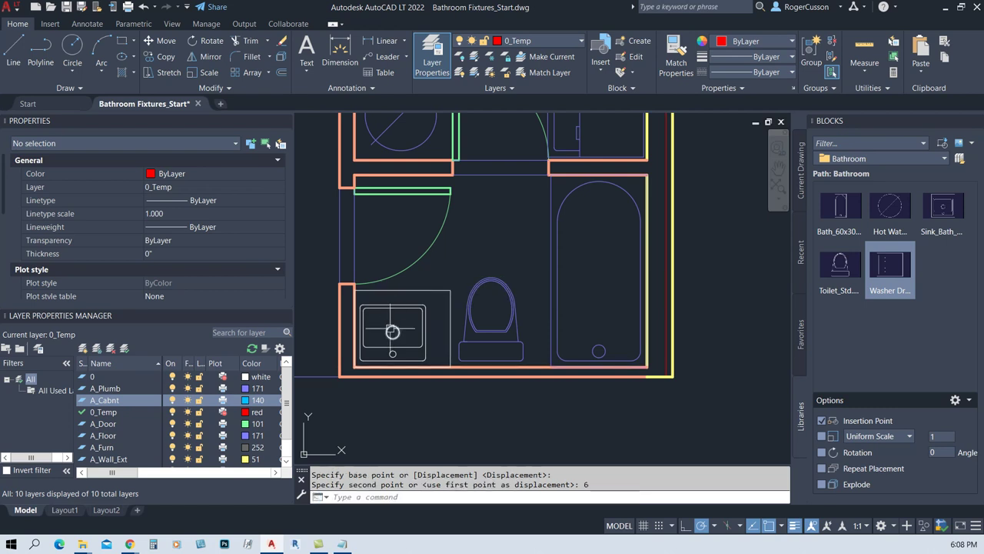
# Move the sink basin 3 inches horizontally toward the toilet, within the widened cabinet
pyautogui.write('m')
pyautogui.press('Return')
pyautogui.write('w')
pyautogui.press('Return')
pyautogui.click(351, 374)
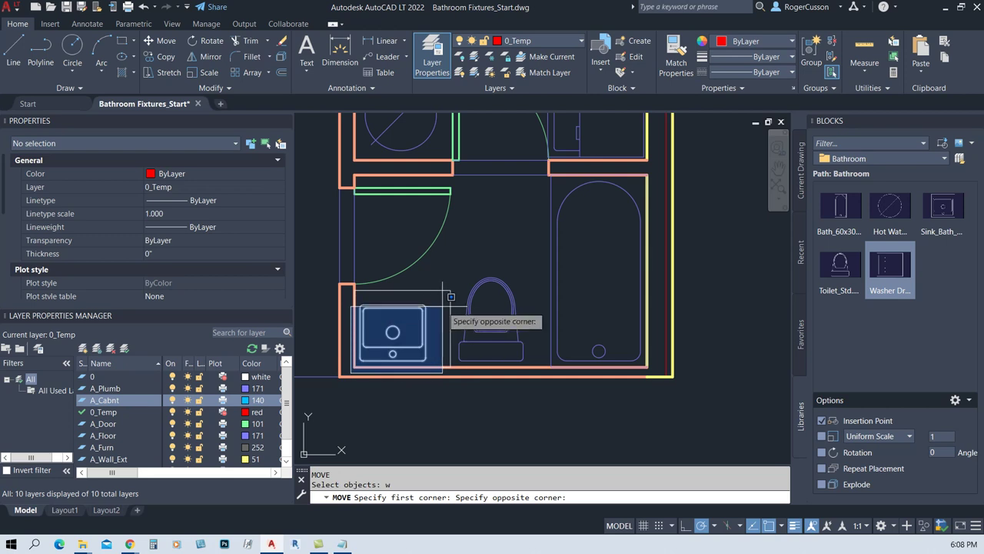
pyautogui.click(446, 269)
pyautogui.press('Return')
pyautogui.click(447, 260)
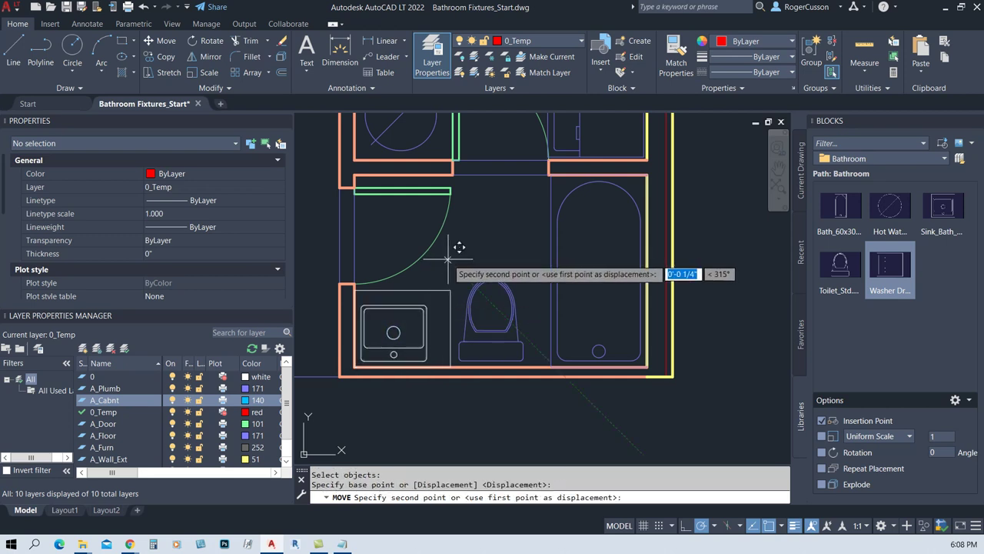
pyautogui.write('3')
pyautogui.press('Return')
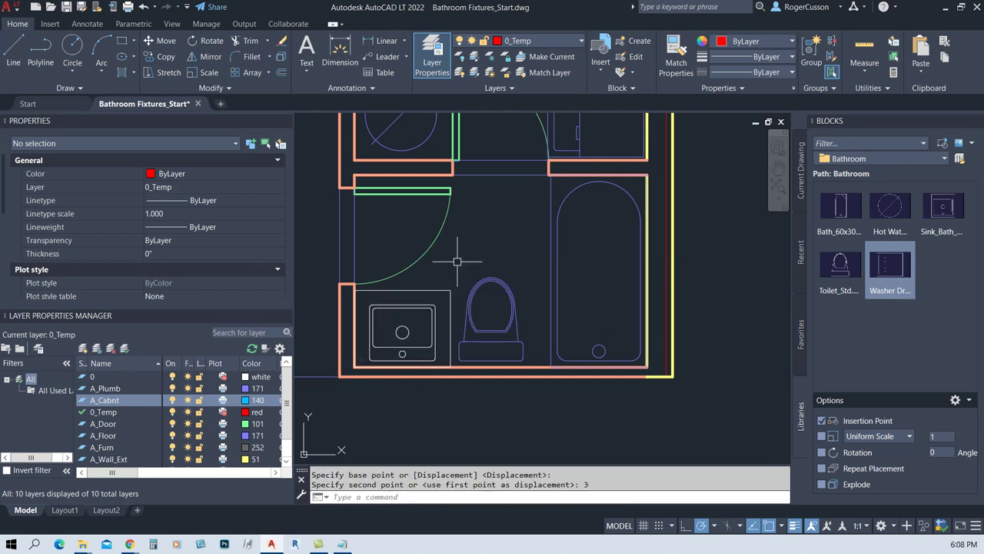
# Erase the sink cabinet's back and side lines that lie along the bathroom walls
pyautogui.write('e')
pyautogui.press('Return')
pyautogui.write('w')
pyautogui.press('Return')
pyautogui.click(345, 390)
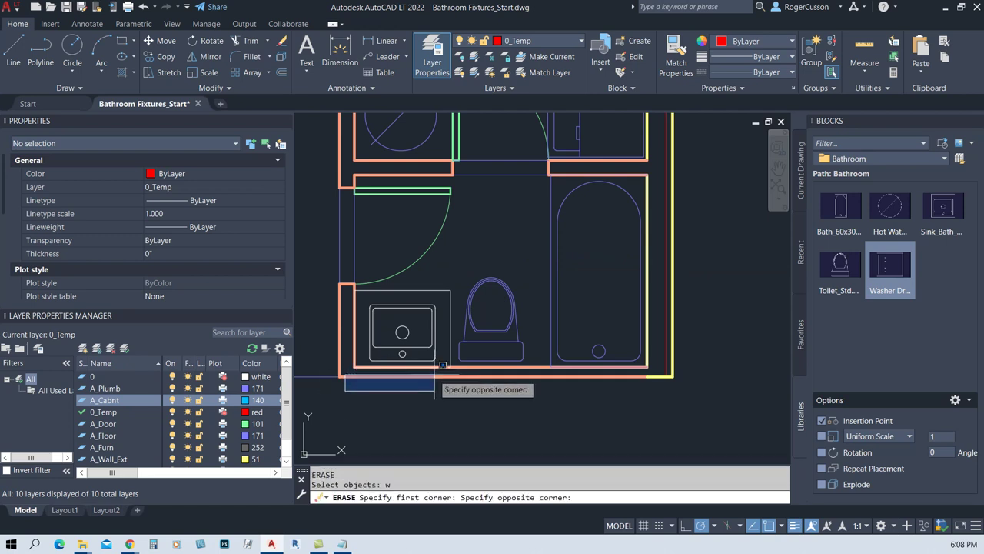
pyautogui.click(455, 363)
pyautogui.press('Return')
pyautogui.press('Return')
pyautogui.click(347, 403)
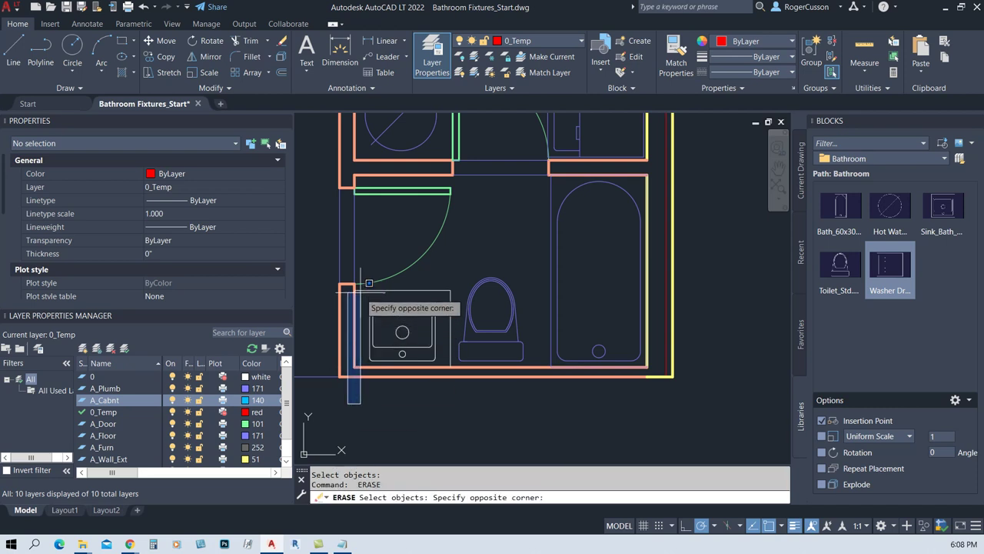
pyautogui.click(369, 284)
pyautogui.press('Return')
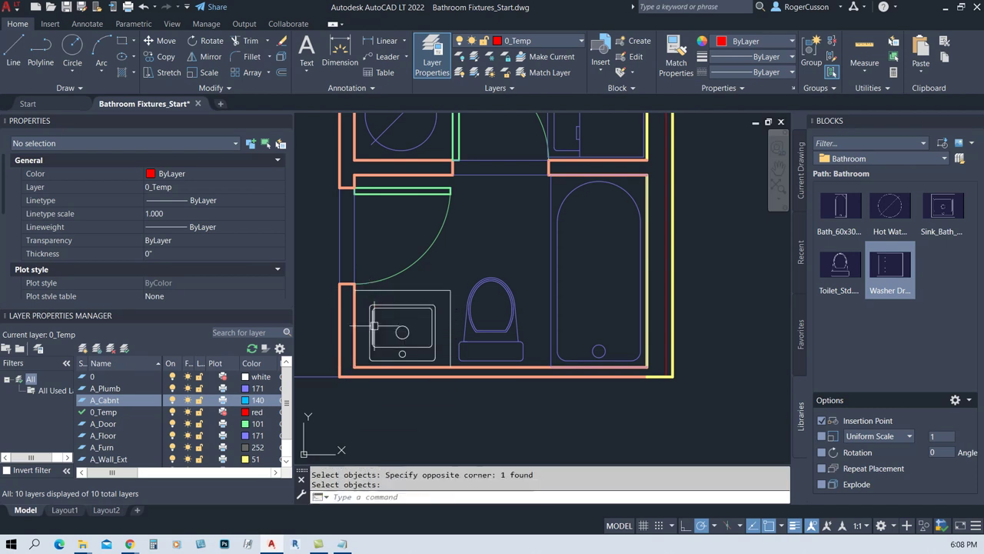
# Move the toilet 3 inches horizontally toward the bathtub
pyautogui.click(559, 295)
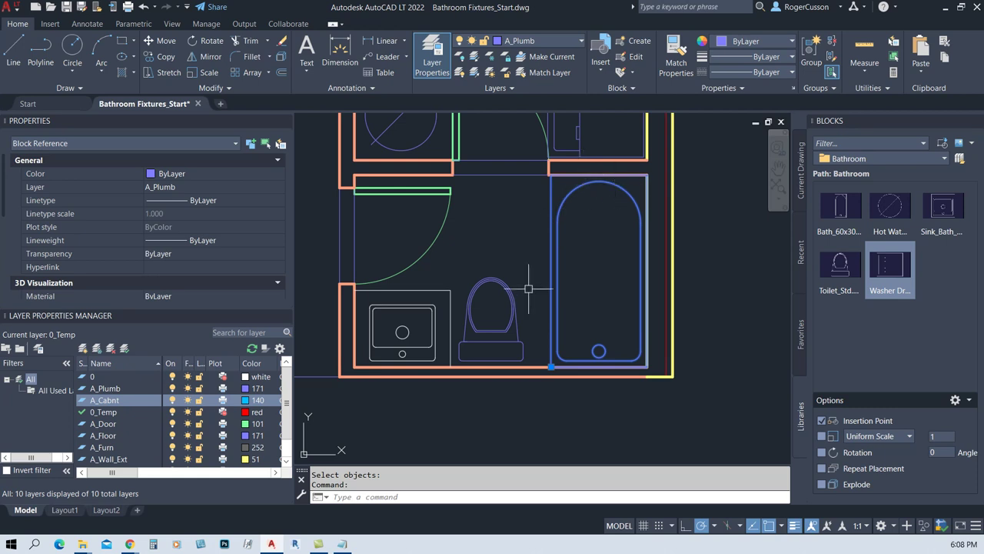
pyautogui.press('Escape')
pyautogui.write('m')
pyautogui.press('Return')
pyautogui.write('w')
pyautogui.press('Return')
pyautogui.click(459, 382)
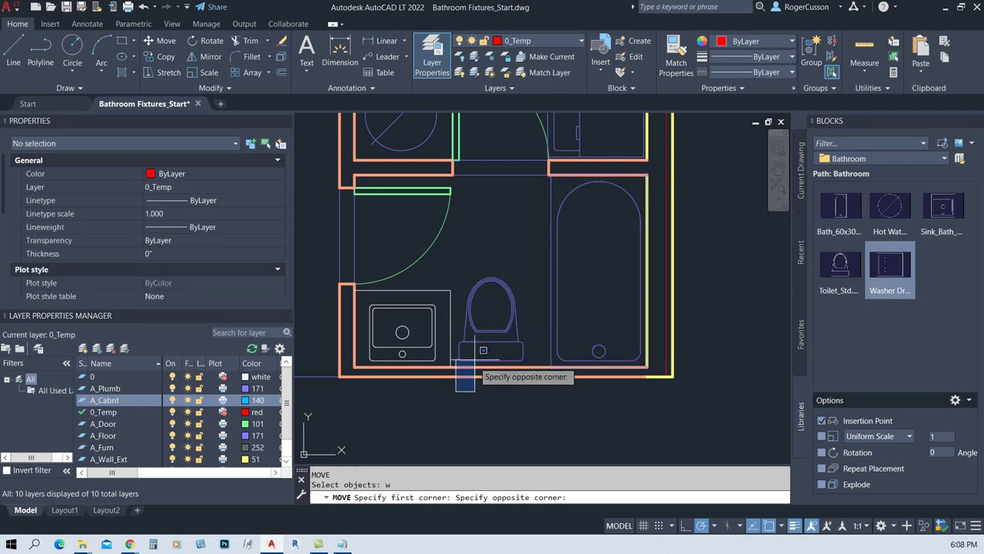
pyautogui.click(560, 236)
pyautogui.press('Return')
pyautogui.click(498, 236)
pyautogui.write('3')
pyautogui.press('Return')
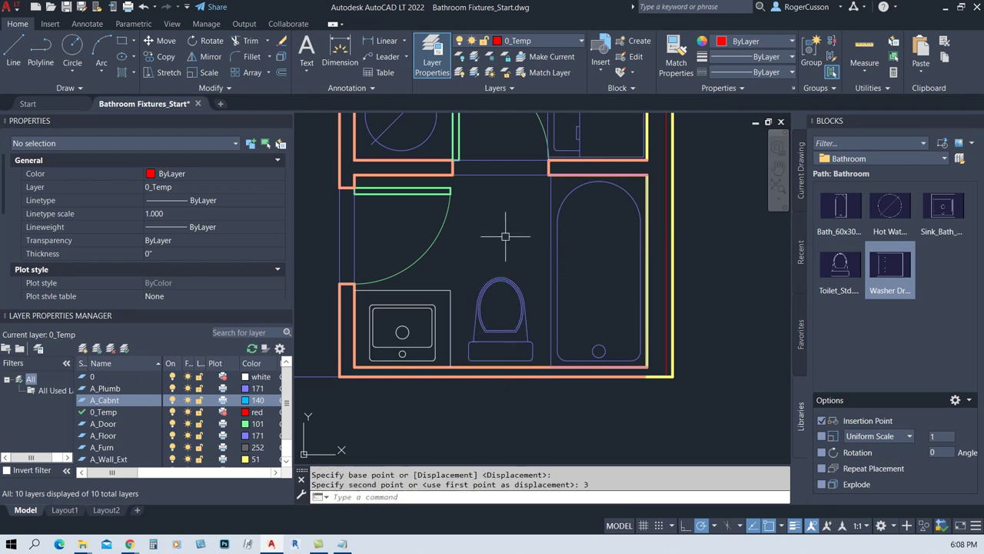
# Match the sink basin's objects to the toilet's layer, A_Plumb
pyautogui.click(363, 400)
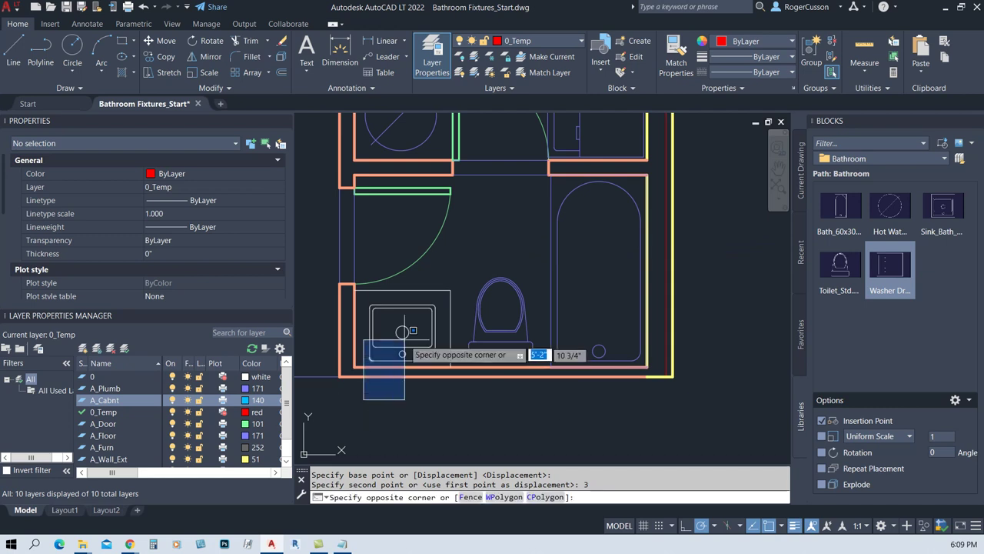
pyautogui.click(442, 297)
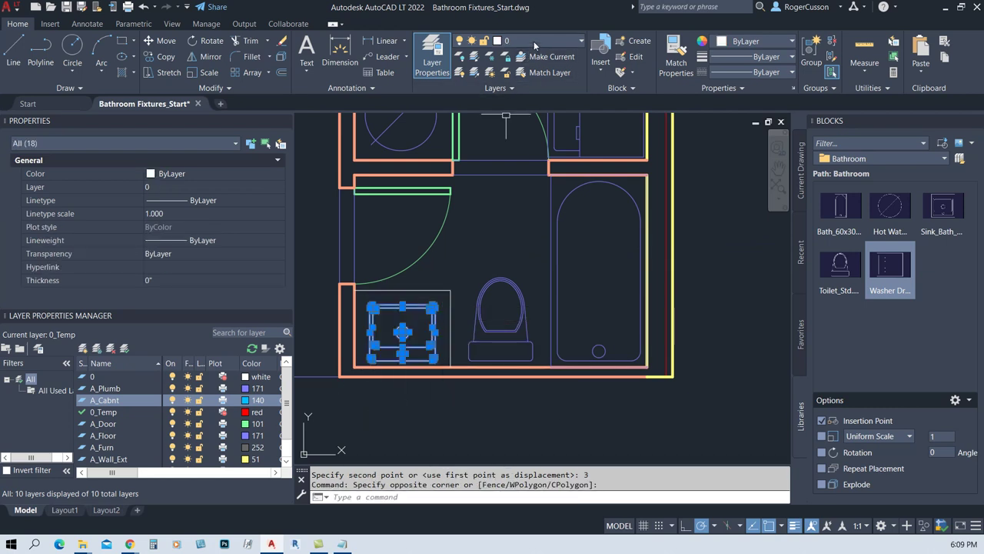
pyautogui.click(549, 72)
pyautogui.click(477, 307)
pyautogui.press('Escape')
# Assign the sink cabinet's front and side edge lines to layer A_Cabnt
pyautogui.click(451, 331)
pyautogui.click(425, 290)
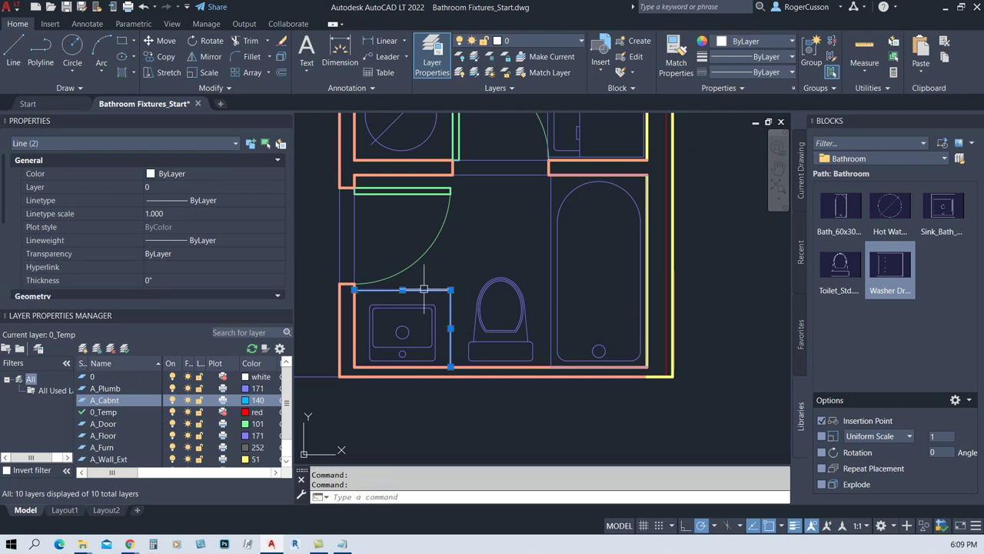
pyautogui.click(544, 47)
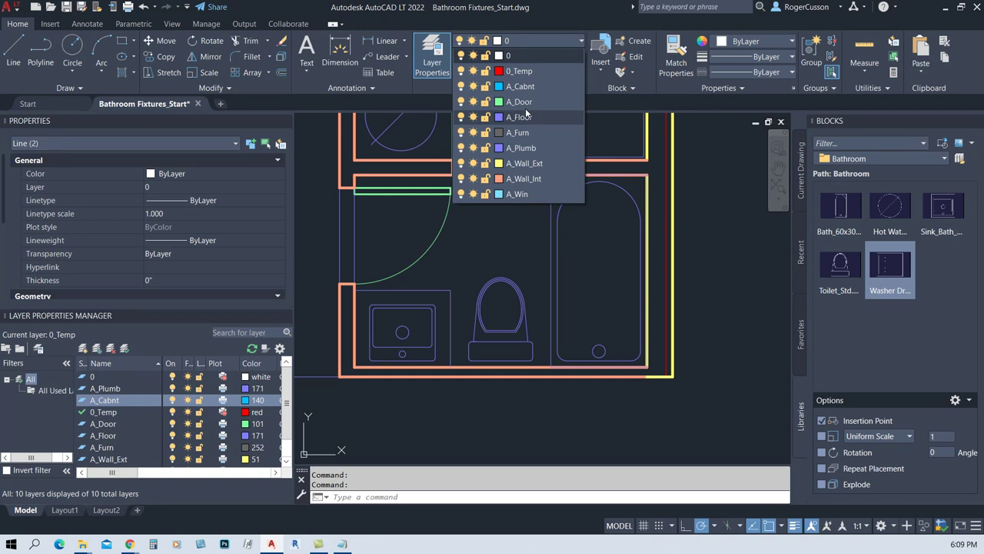
pyautogui.click(520, 86)
pyautogui.press('Escape')
# Copy the window from the hallway's exterior wall to the empty area beyond the bathtub-side exterior wall
pyautogui.scroll(-2, 458, 339)
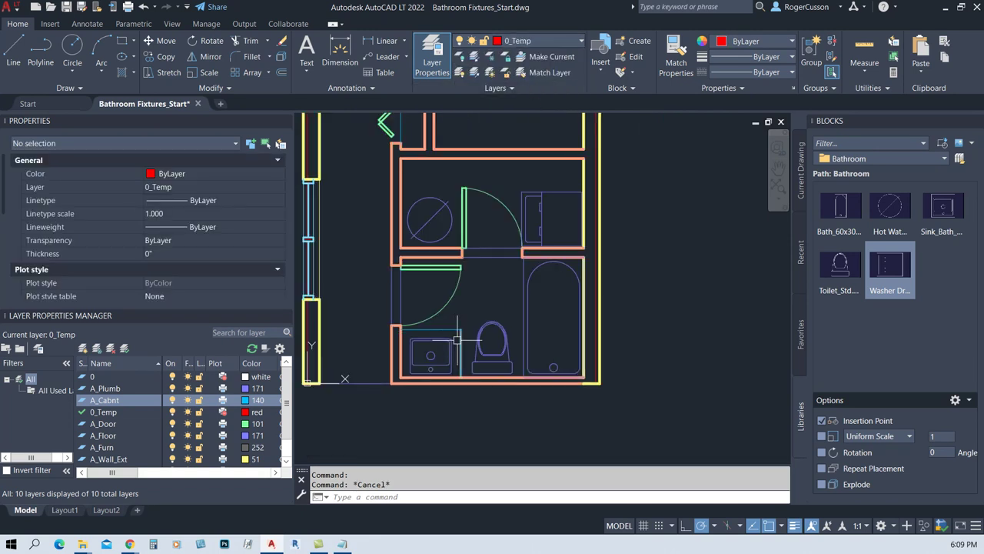
pyautogui.scroll(-2, 458, 339)
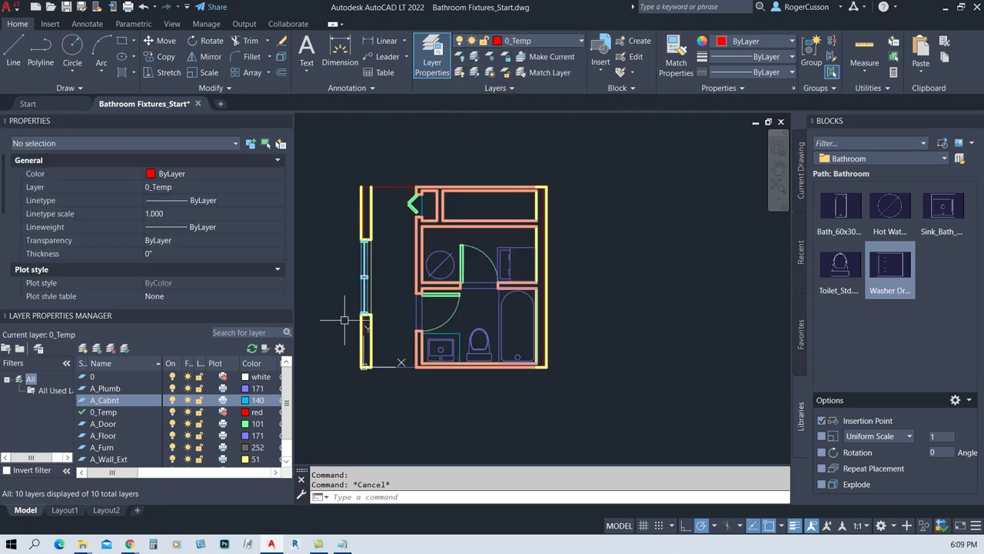
pyautogui.write('co')
pyautogui.press('Return')
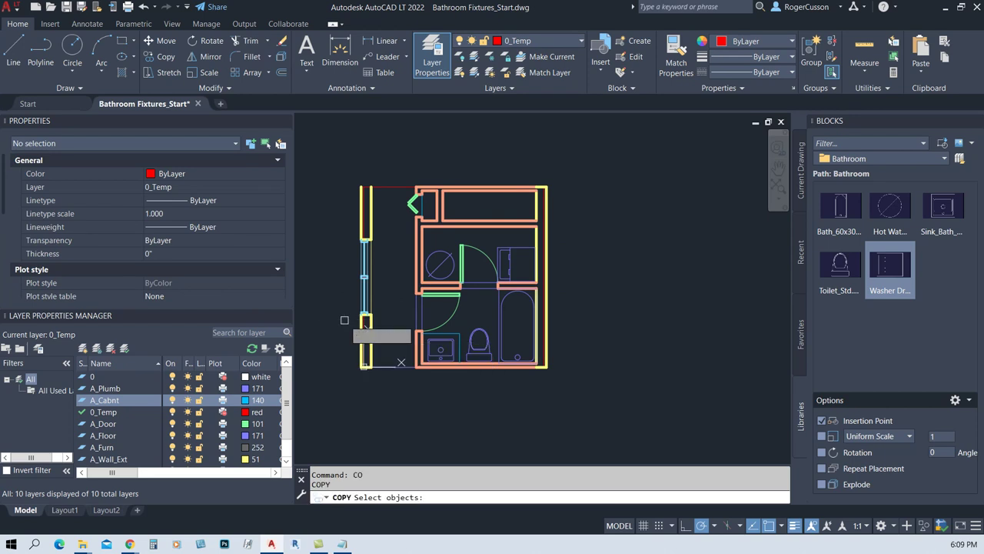
pyautogui.click(341, 324)
pyautogui.click(400, 207)
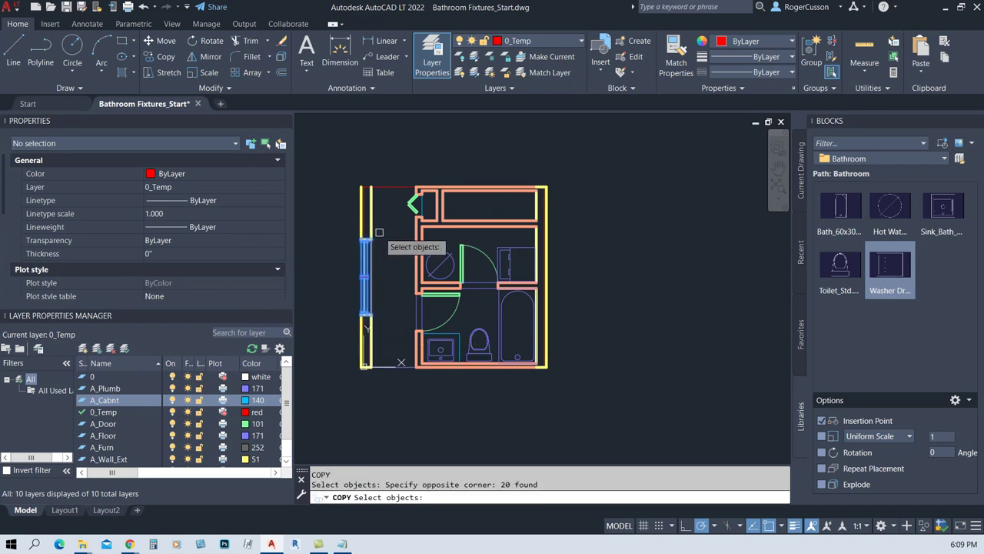
pyautogui.press('Return')
pyautogui.click(388, 279)
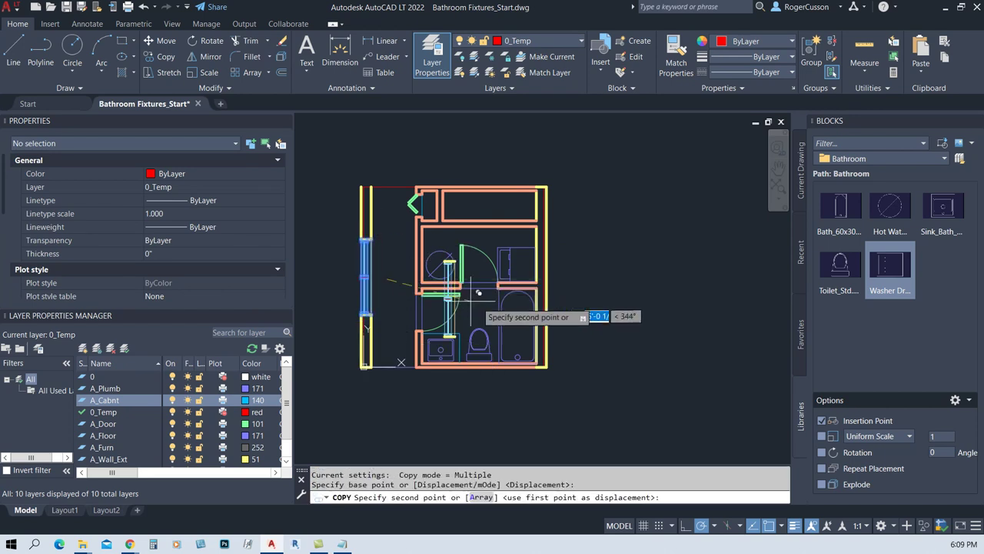
pyautogui.click(631, 302)
pyautogui.press('Escape')
# Rotate the copied window 180 degrees about the midpoint of its outer frame edge
pyautogui.write('ro')
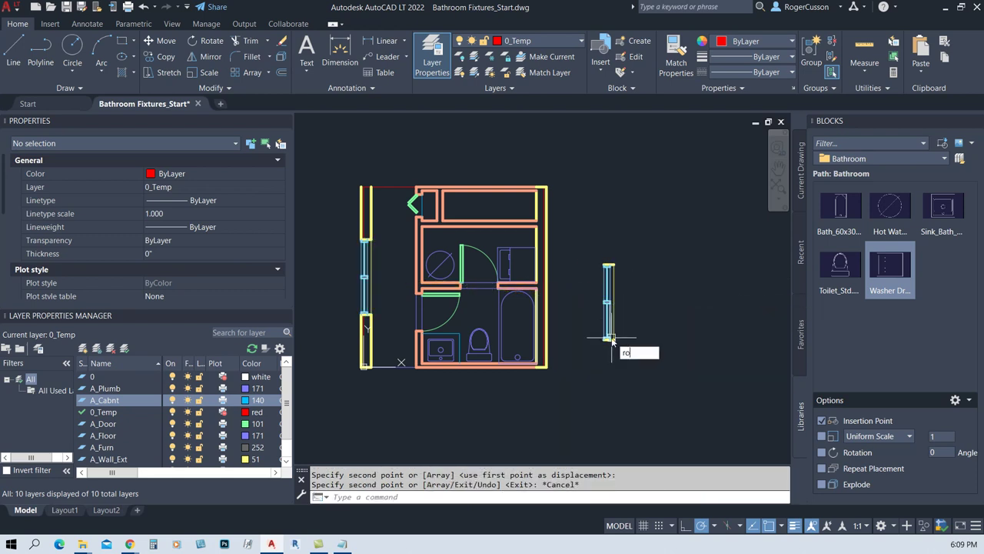
pyautogui.press('Return')
pyautogui.click(581, 357)
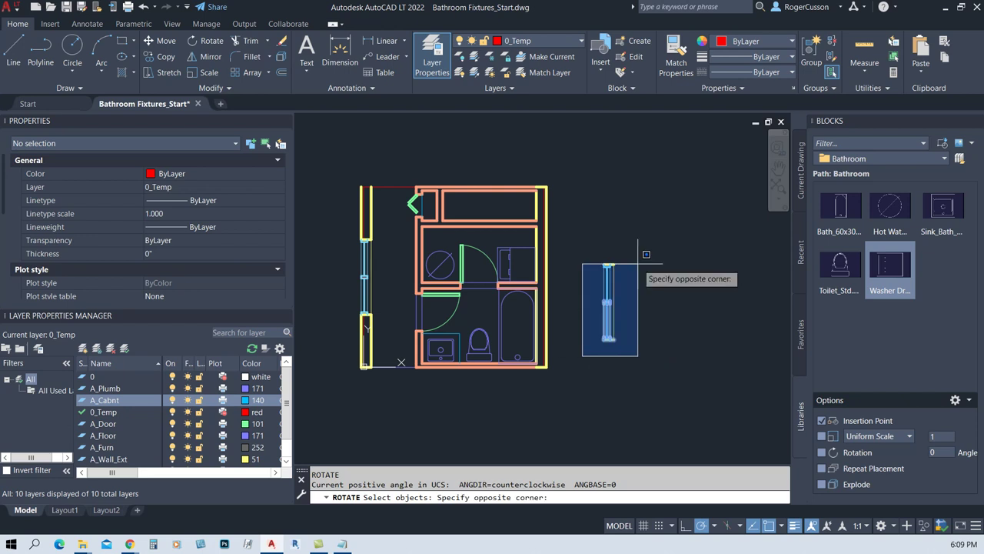
pyautogui.click(649, 208)
pyautogui.scroll(4, 607, 308)
pyautogui.scroll(2, 607, 308)
pyautogui.press('Return')
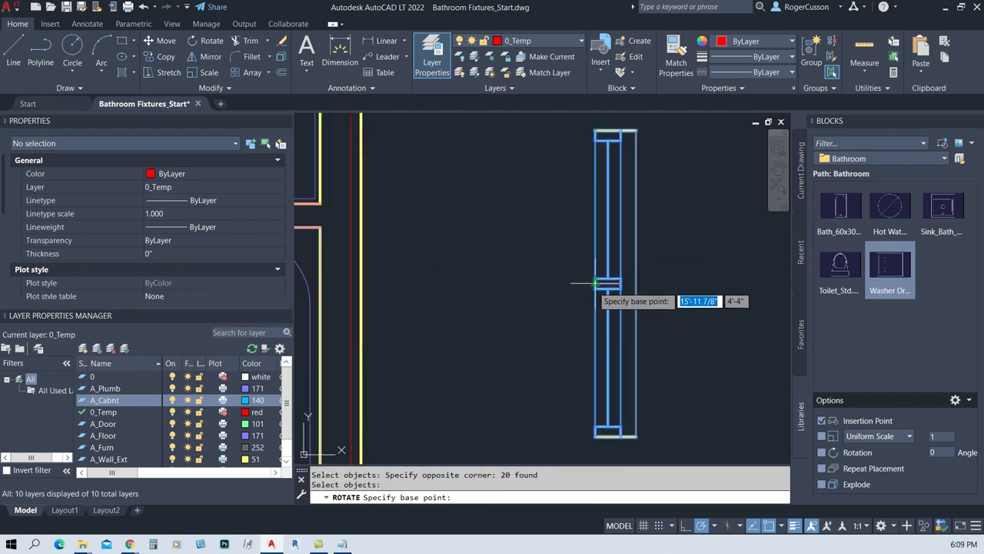
pyautogui.click(595, 288)
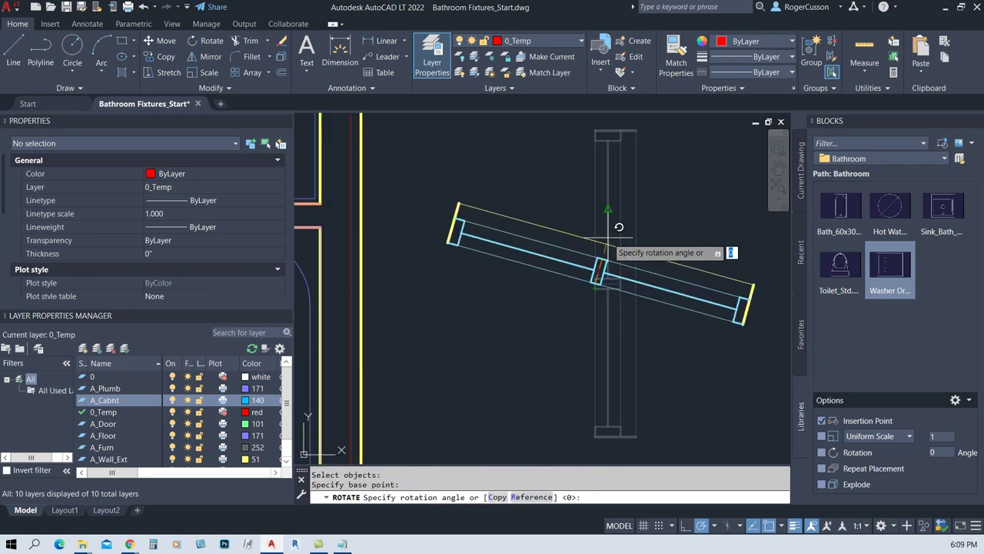
pyautogui.write('180')
pyautogui.press('Return')
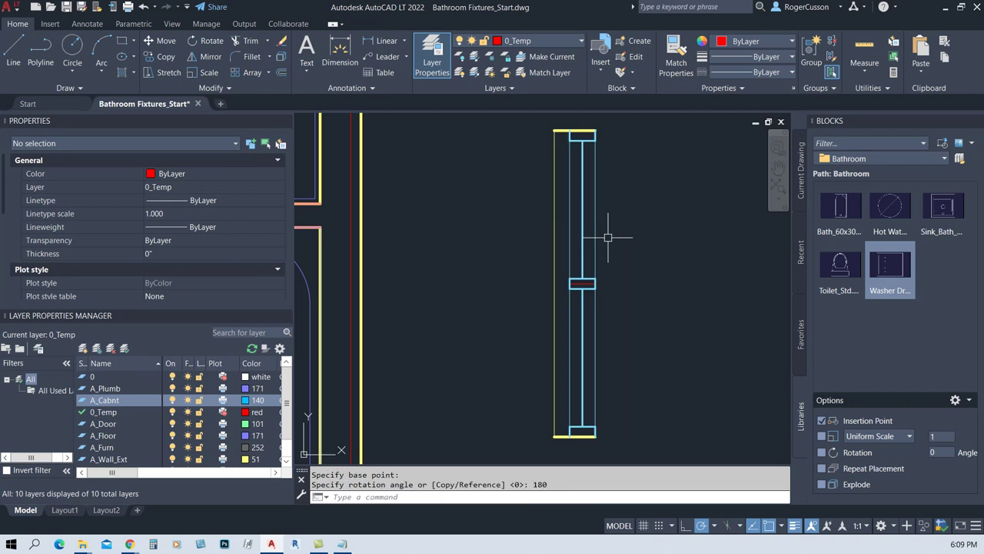
# Erase the centre mullion objects from the copied window
pyautogui.write('e')
pyautogui.press('Return')
pyautogui.write('w')
pyautogui.press('Return')
pyautogui.click(547, 306)
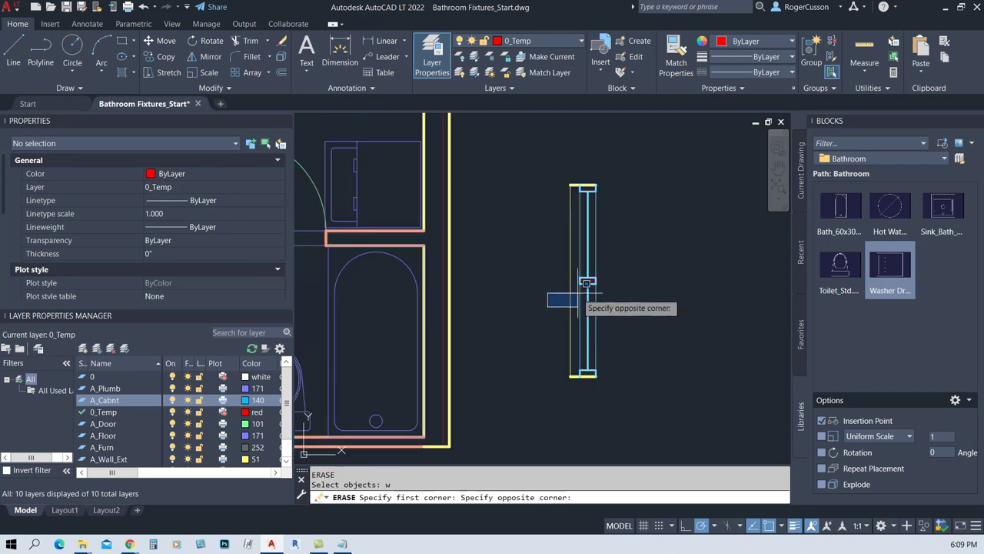
pyautogui.click(614, 264)
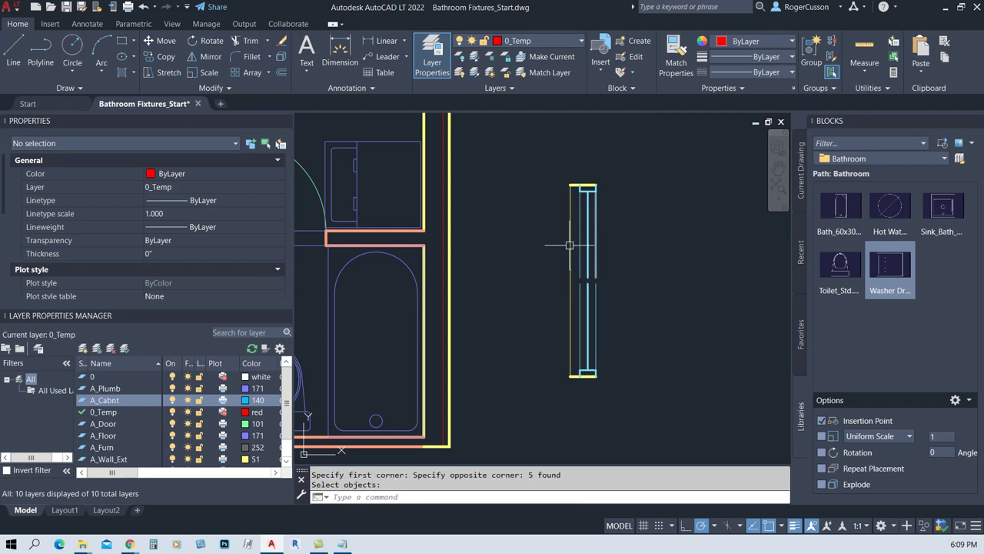
# Join the two collinear halves of the window's outer frame line into a single line
pyautogui.moveTo(594, 265)
pyautogui.write('join')
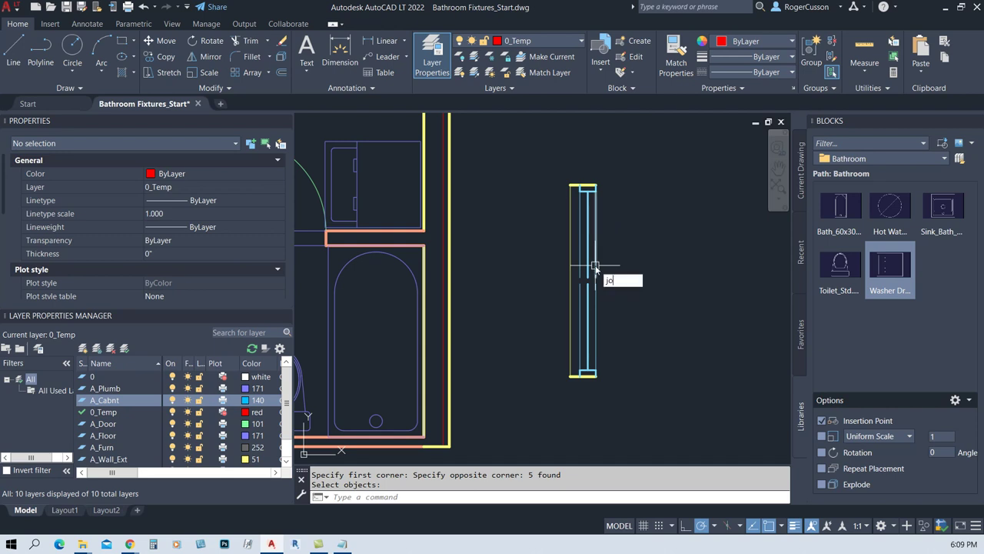
pyautogui.press('Return')
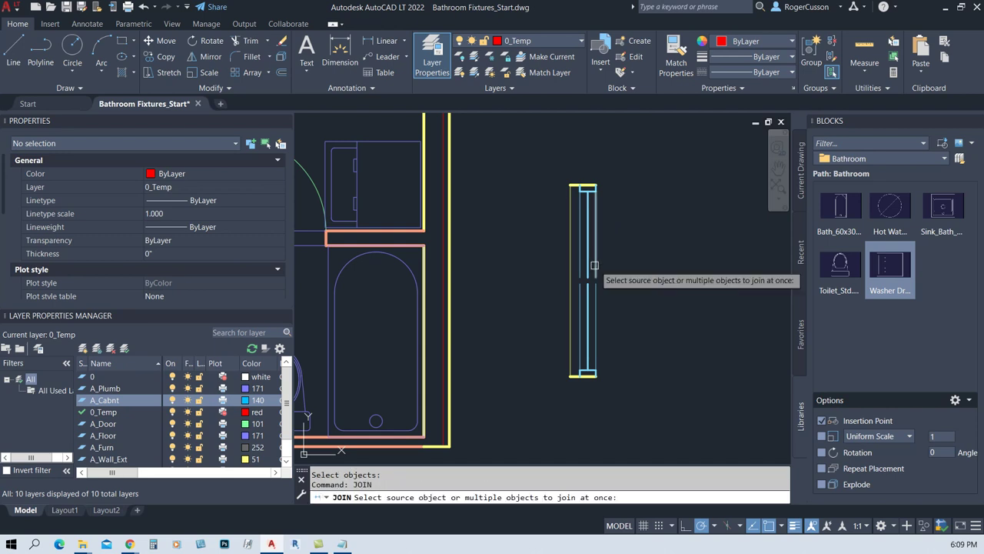
pyautogui.scroll(2, 594, 266)
pyautogui.click(589, 265)
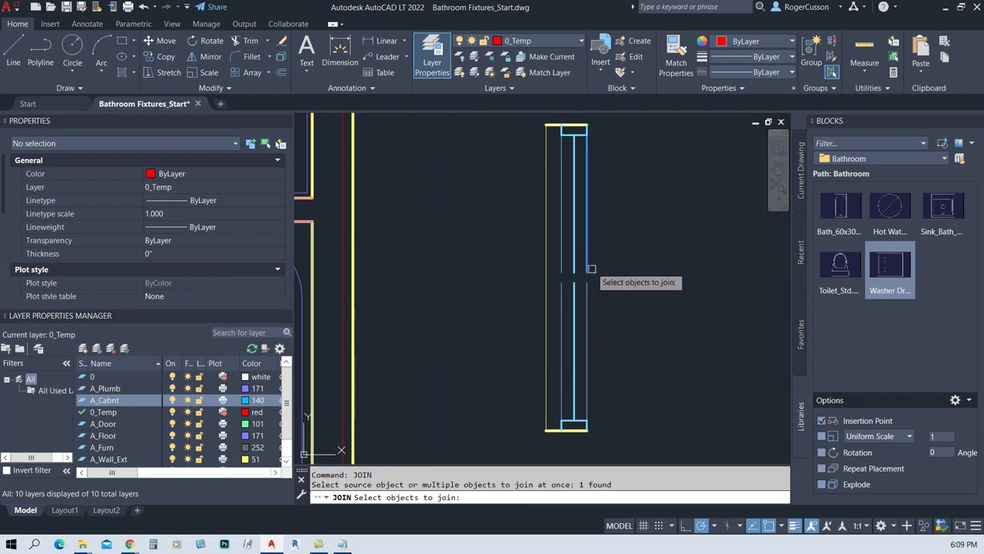
pyautogui.click(587, 296)
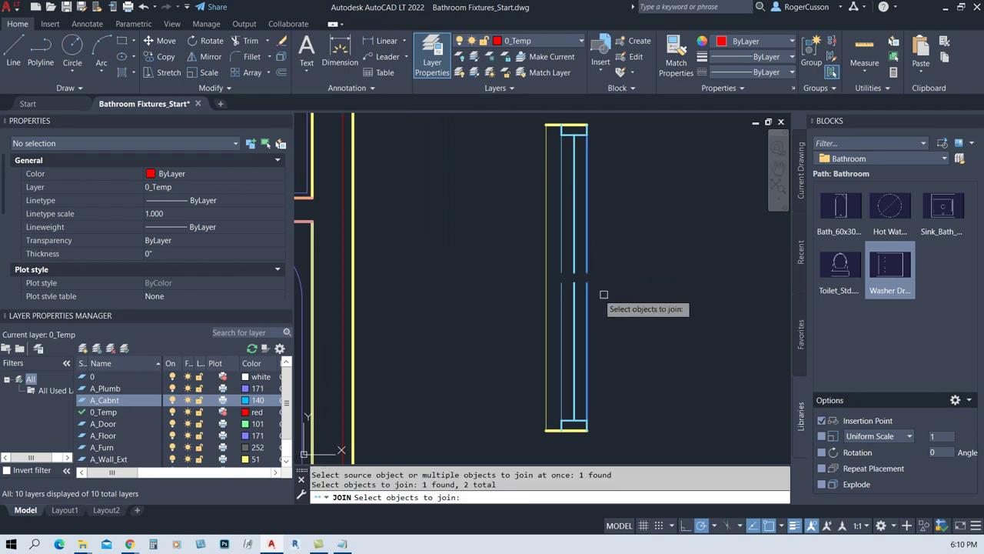
pyautogui.press('Return')
pyautogui.click(585, 269)
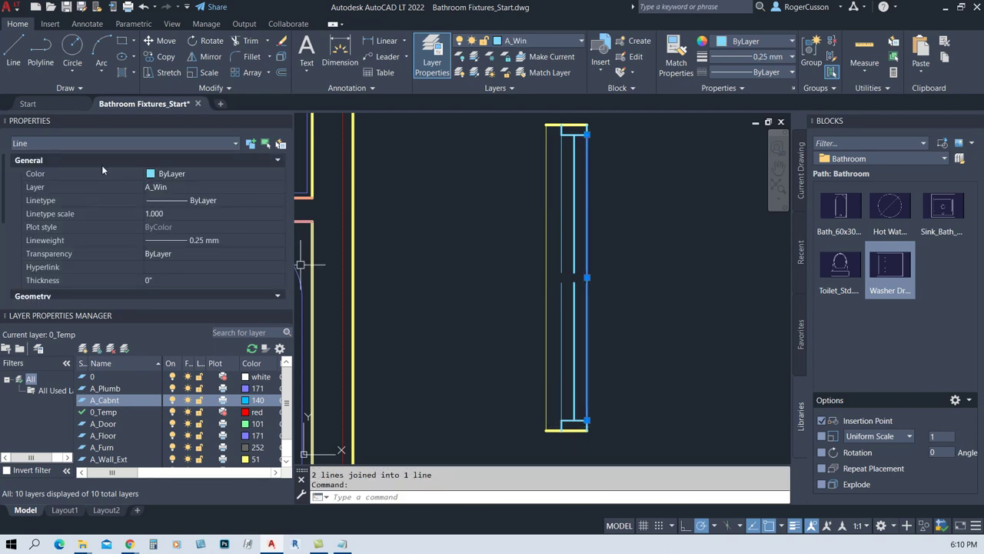
pyautogui.press('Escape')
# Join the split halves of the window's glass line and of its inner frame line
pyautogui.press('Return')
pyautogui.click(577, 290)
pyautogui.click(577, 267)
pyautogui.press('Return')
pyautogui.press('Return')
pyautogui.click(561, 289)
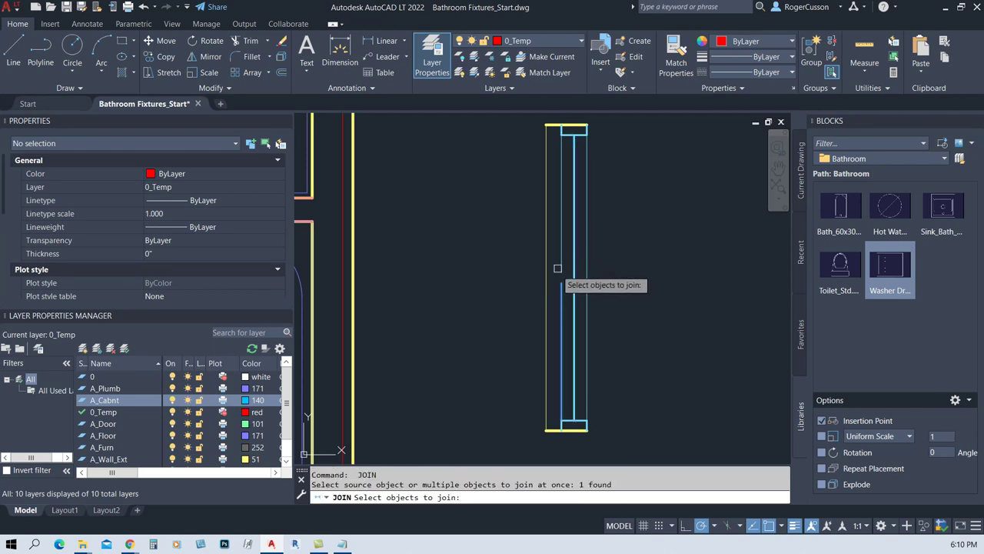
pyautogui.click(560, 270)
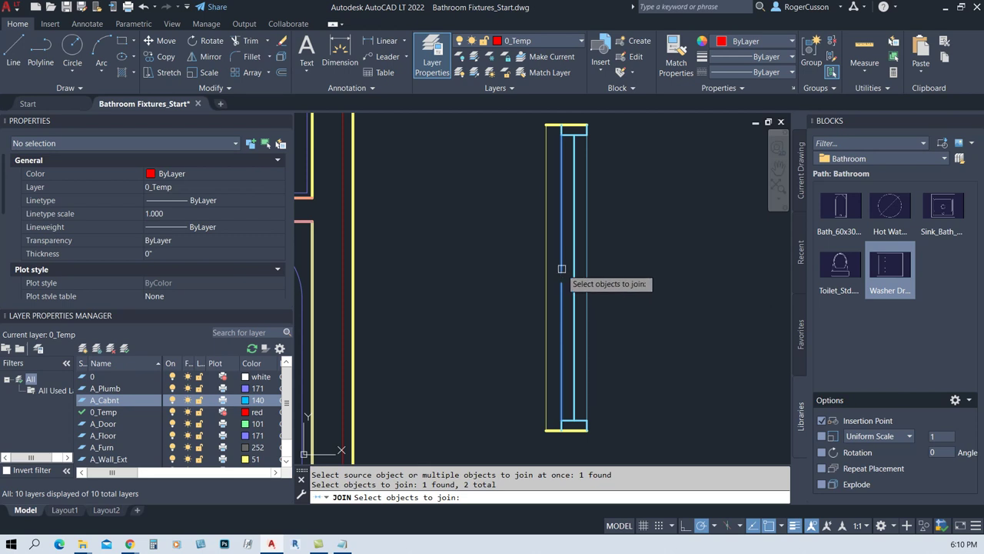
pyautogui.press('Return')
# Measure the copied window's overall length between its end jambs
pyautogui.scroll(-2, 590, 419)
pyautogui.write('DI')
pyautogui.press('Return')
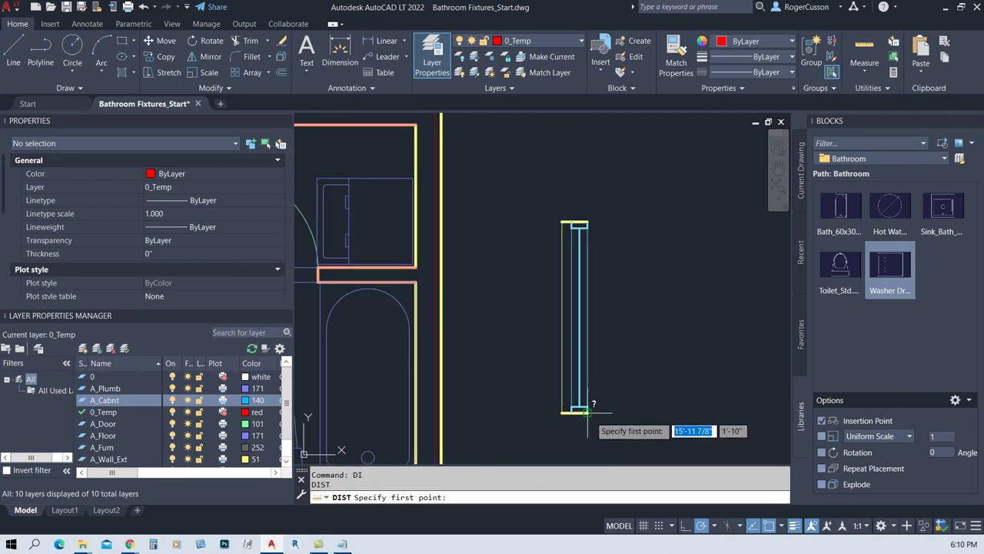
pyautogui.click(587, 412)
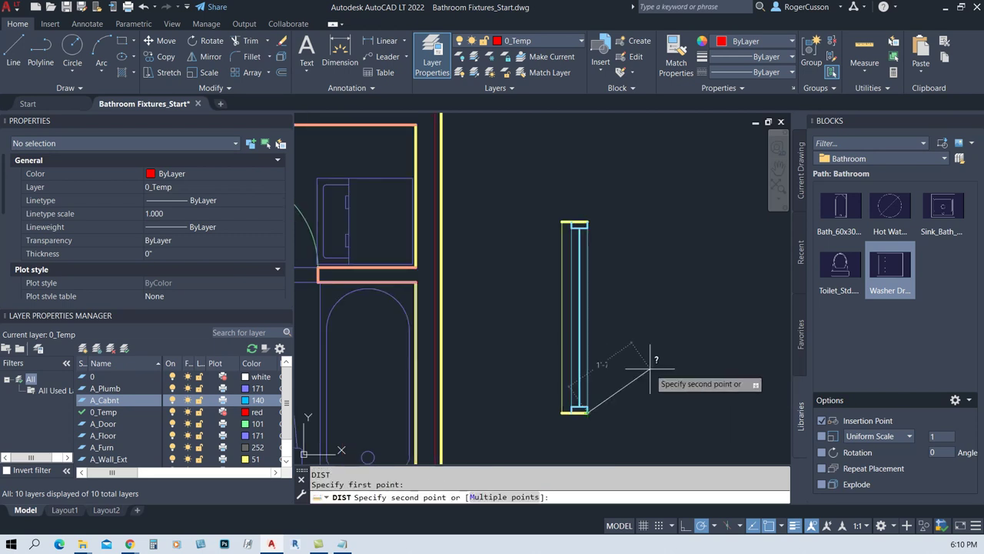
pyautogui.click(588, 221)
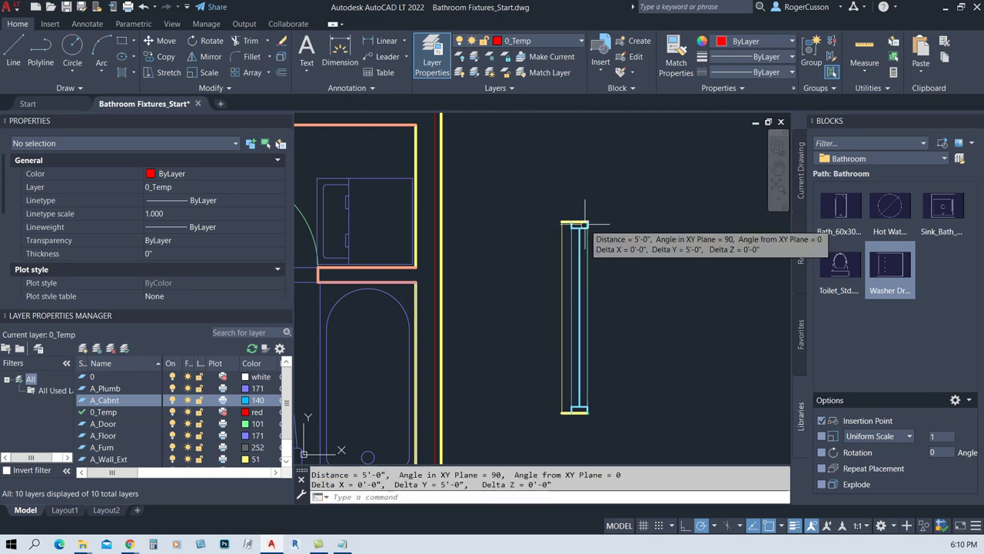
pyautogui.press('Escape')
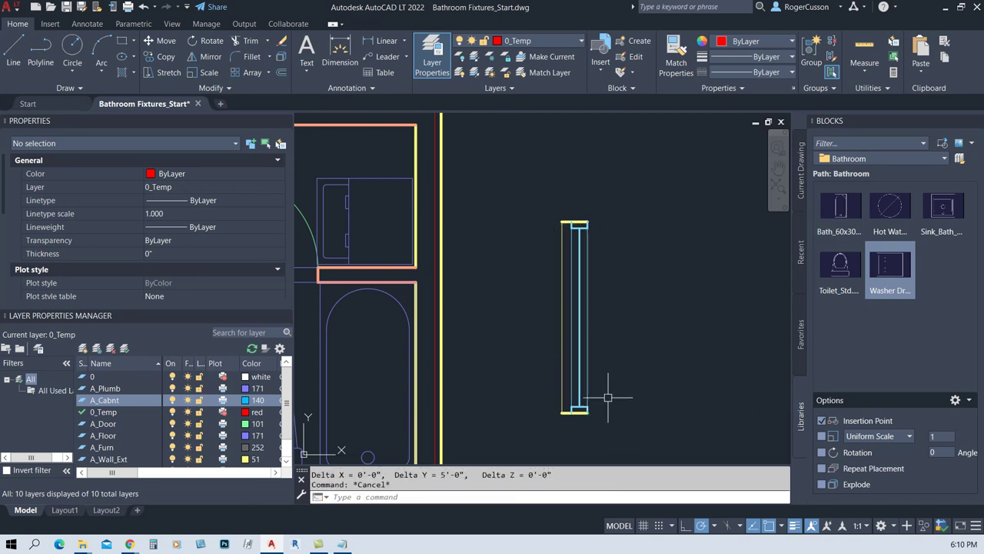
# Shorten the copied window by stretching its lower end 36 inches straight up
pyautogui.write('s')
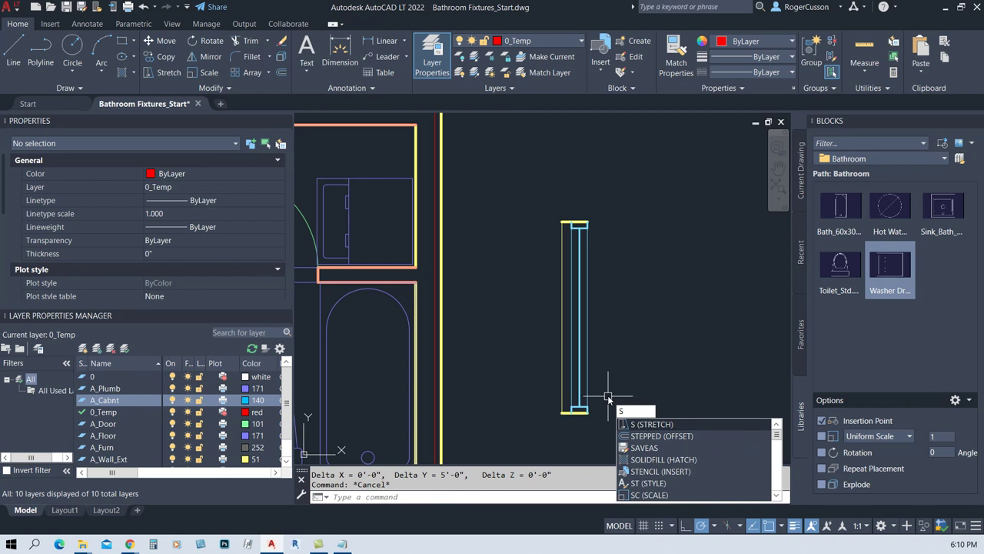
pyautogui.press('Return')
pyautogui.click(608, 399)
pyautogui.click(555, 423)
pyautogui.press('Return')
pyautogui.click(627, 407)
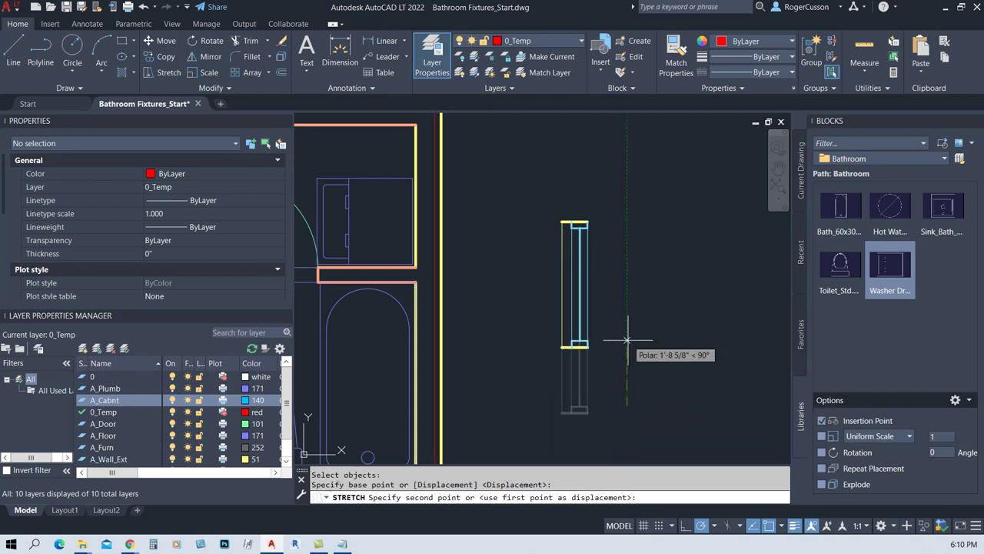
pyautogui.write('36')
pyautogui.press('Return')
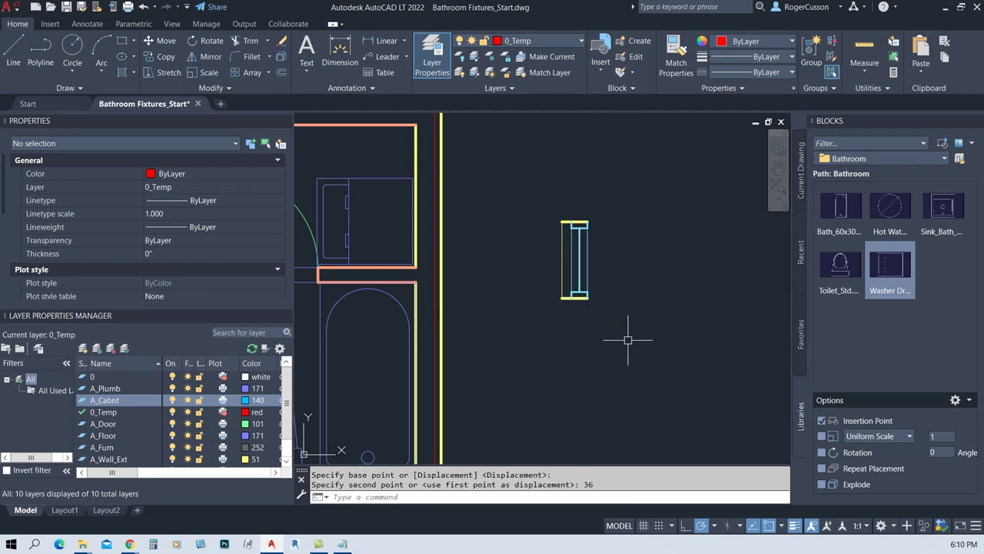
# Move the window by its sill line's midpoint to the midpoint of the inner exterior-wall line beside the bathtub
pyautogui.write('m')
pyautogui.press('Return')
pyautogui.write('w')
pyautogui.press('Return')
pyautogui.click(548, 322)
pyautogui.click(615, 190)
pyautogui.press('Return')
pyautogui.click(562, 261)
pyautogui.scroll(2, 475, 358)
pyautogui.moveTo(476, 359); pyautogui.dragTo(575, 270, button='middle')
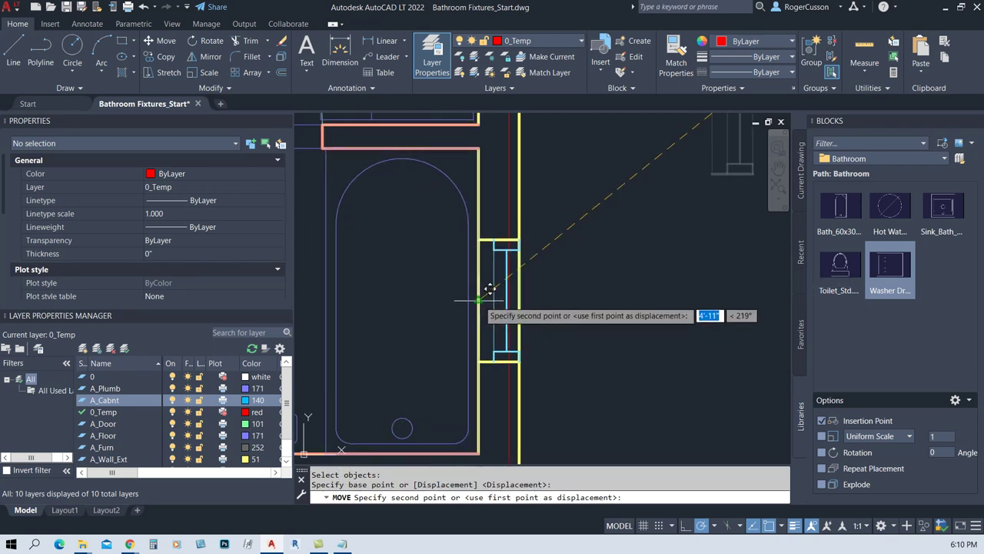
pyautogui.click(520, 257)
pyautogui.press('Escape')
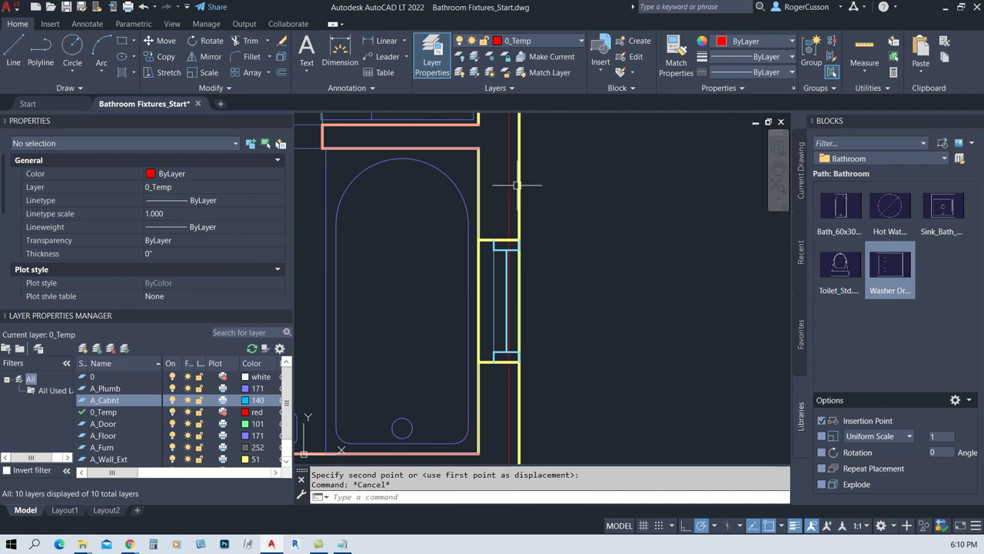
# Isolate layer A_Wall_Ext and move the window's thin sill line horizontally clear of the wall
pyautogui.click(521, 163)
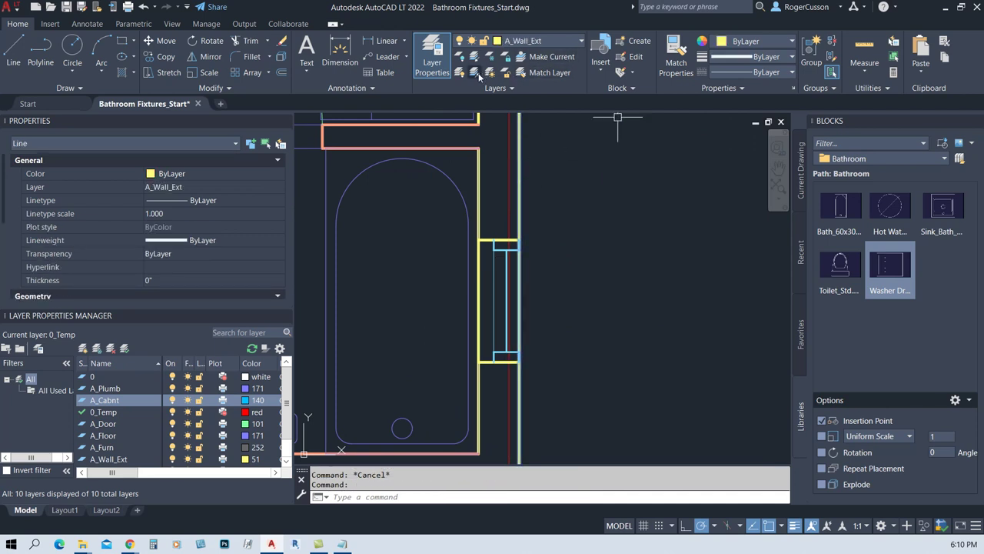
pyautogui.click(475, 61)
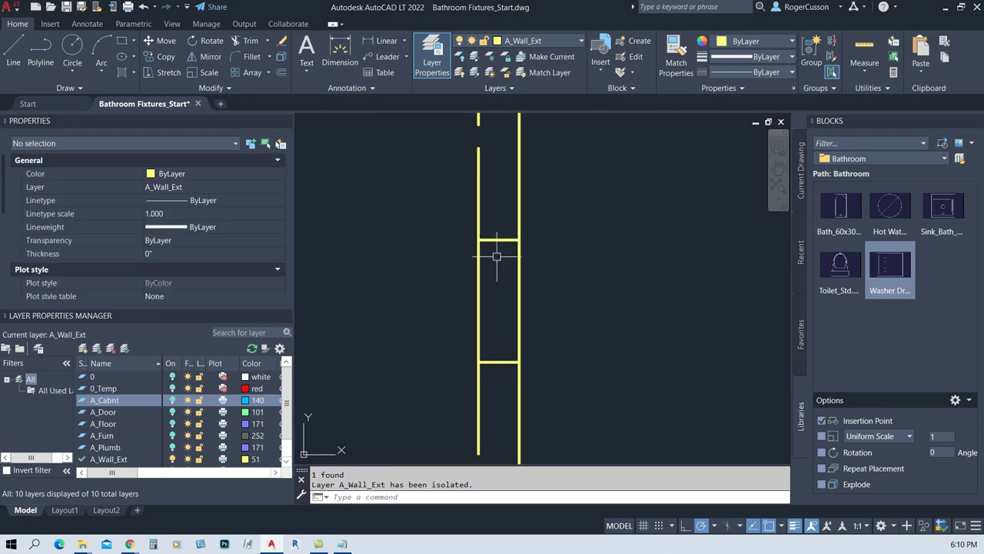
pyautogui.write('m')
pyautogui.press('Return')
pyautogui.write('w')
pyautogui.press('Return')
pyautogui.click(463, 369)
pyautogui.click(504, 221)
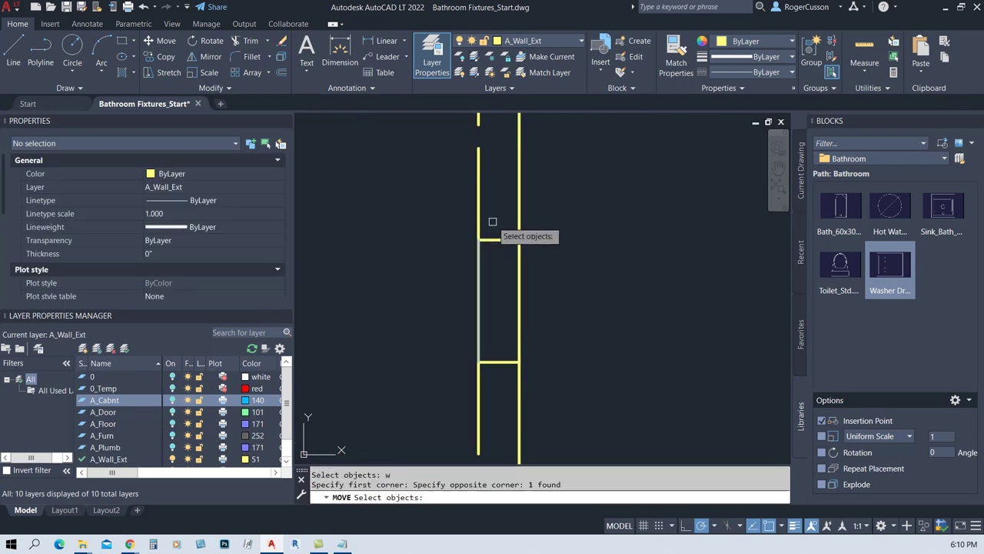
pyautogui.press('Return')
pyautogui.click(502, 277)
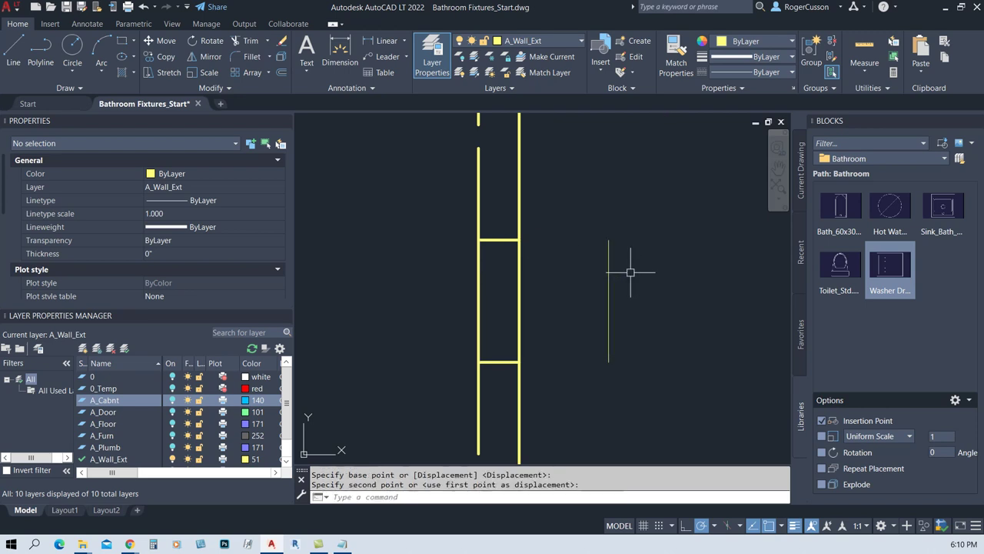
pyautogui.press('Escape')
# Trim both exterior wall lines between the window jambs to open the wall
pyautogui.write('tr')
pyautogui.press('Return')
pyautogui.click(561, 284)
pyautogui.click(446, 298)
pyautogui.press('Return')
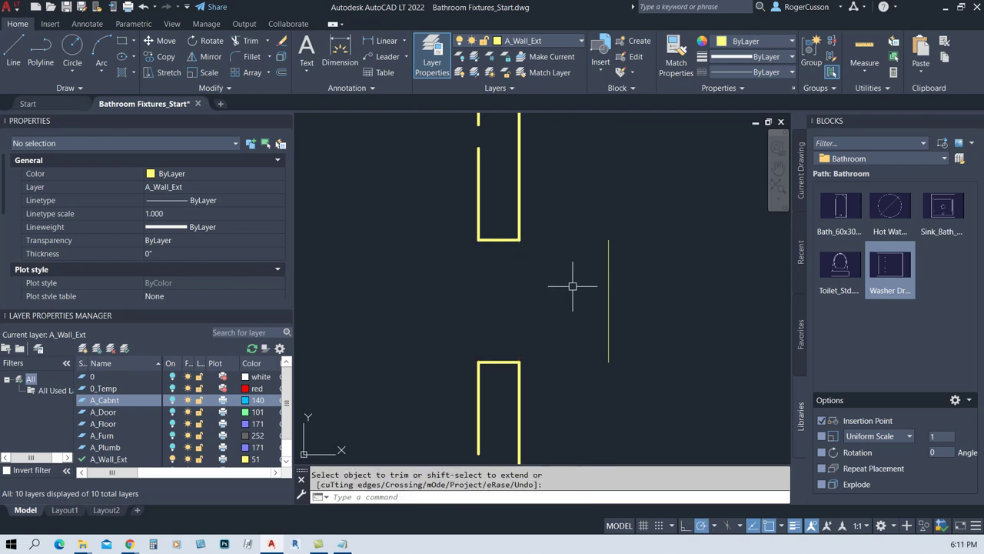
pyautogui.press('Escape')
# Move the thin sill line back onto the inner wall face between the window jambs
pyautogui.write('m')
pyautogui.press('Return')
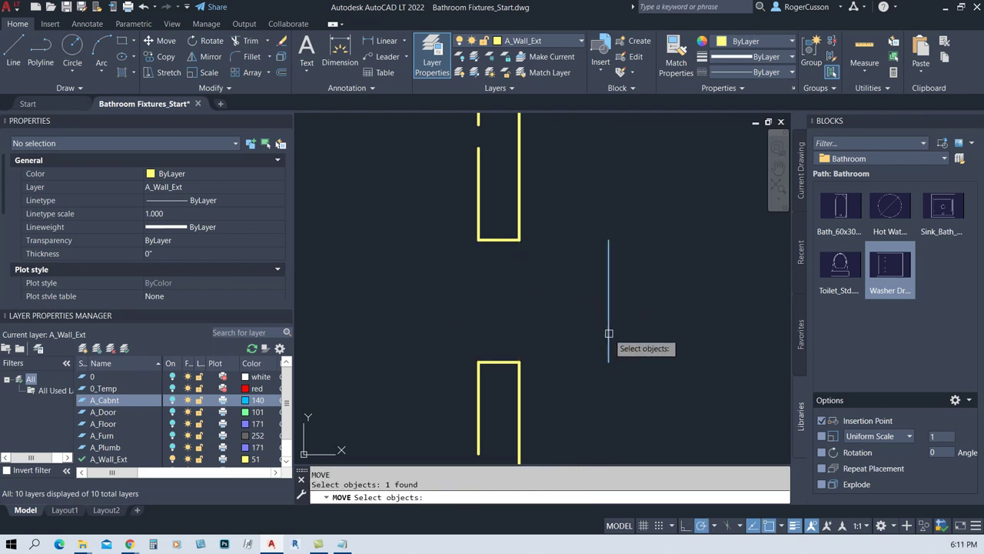
pyautogui.click(608, 348)
pyautogui.press('Return')
pyautogui.click(609, 360)
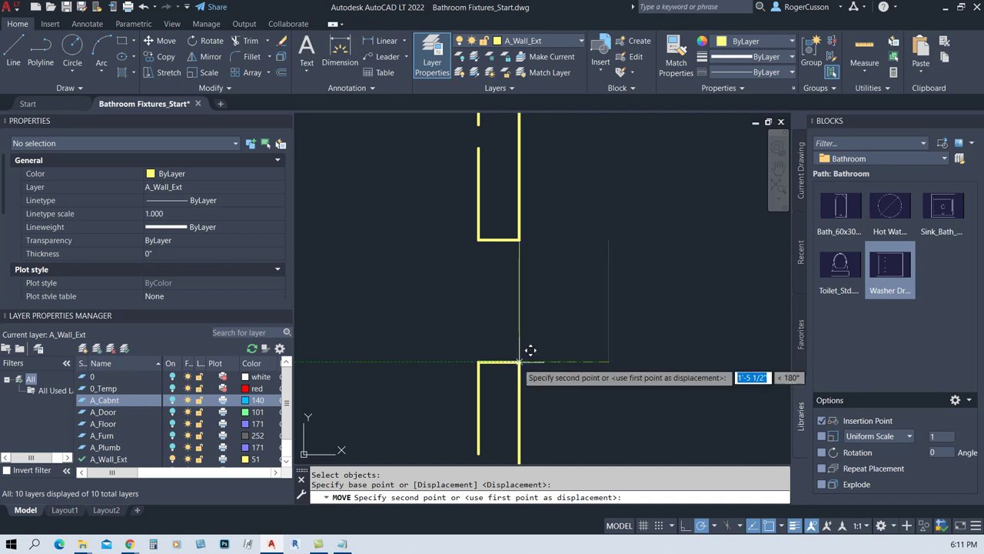
pyautogui.click(480, 362)
pyautogui.press('Escape')
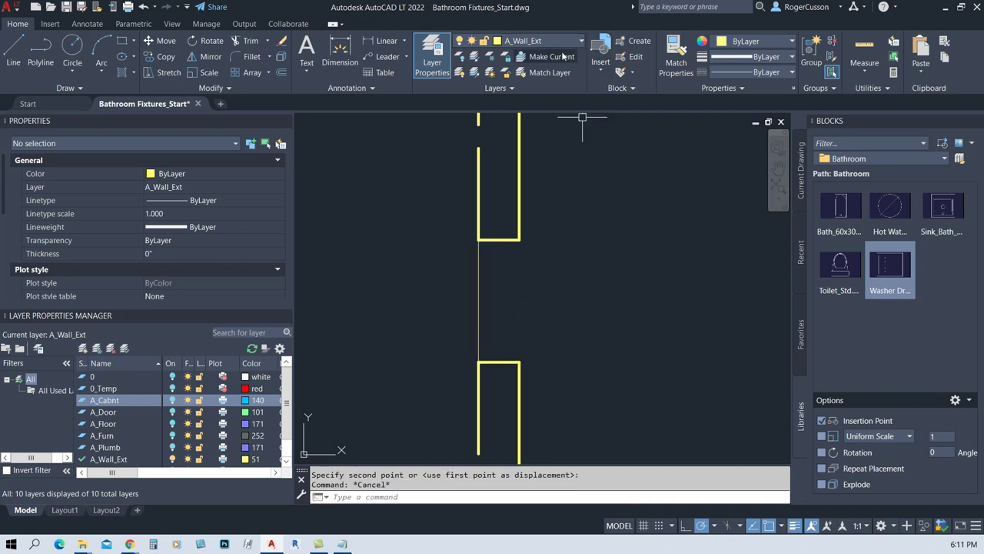
# Unisolate the layers to restore the full floor plan
pyautogui.click(476, 74)
pyautogui.scroll(-3, 461, 256)
pyautogui.moveTo(452, 263); pyautogui.dragTo(587, 366, button='middle')
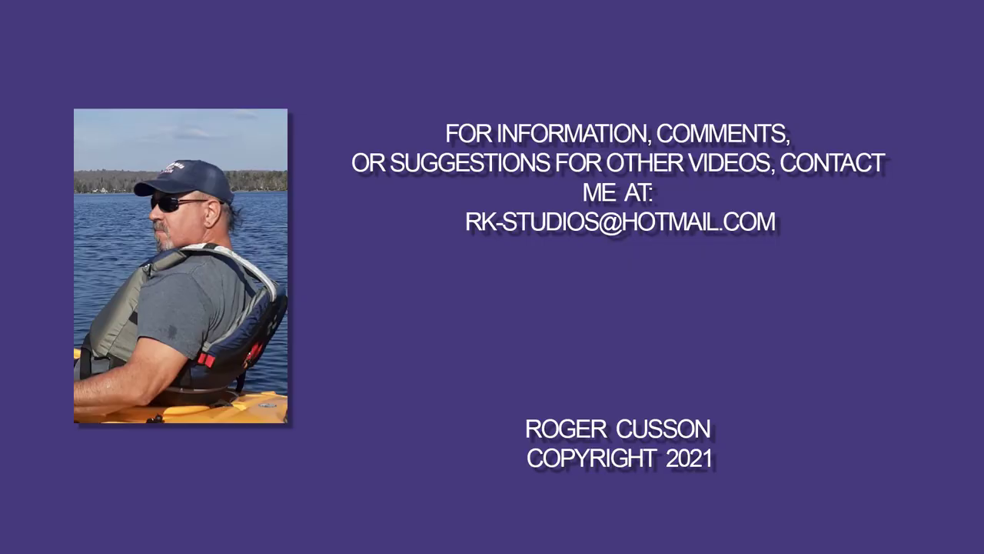